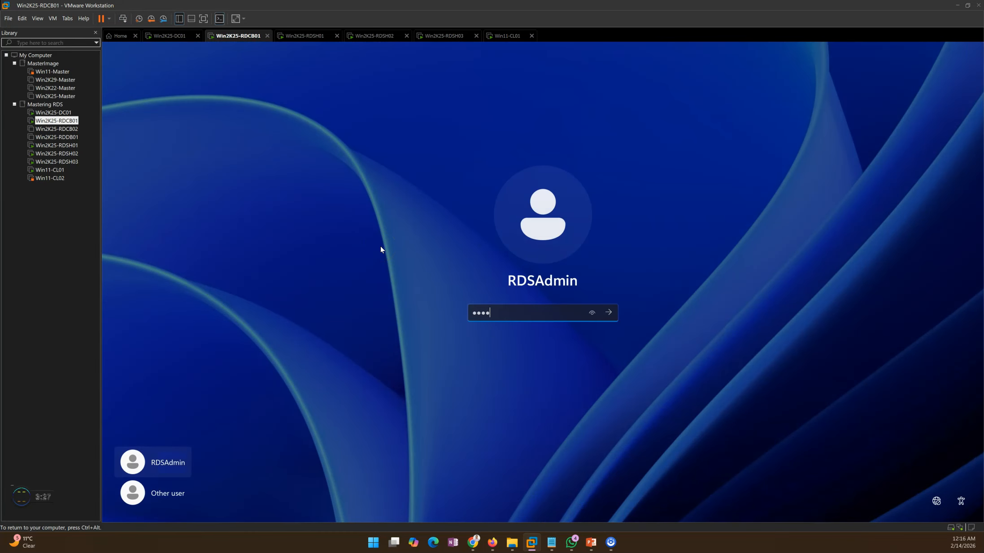
Step: Sign in to the Win2K25-RDCB01 and Win2K25-RDSH03 virtual machines with the account password
{"action": "key", "text": "Return"}
{"action": "left_click", "coordinate": [438, 36]}
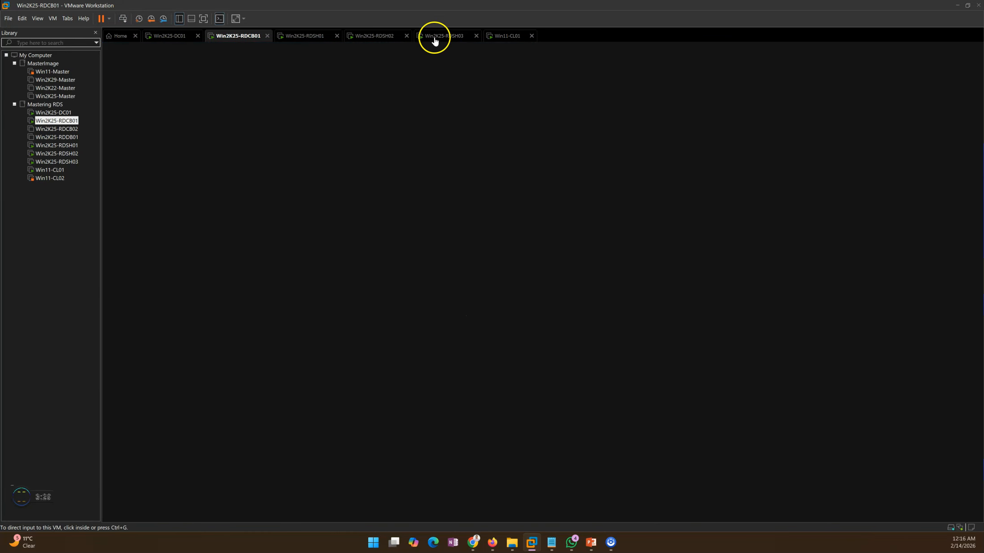
{"action": "left_click", "coordinate": [308, 36]}
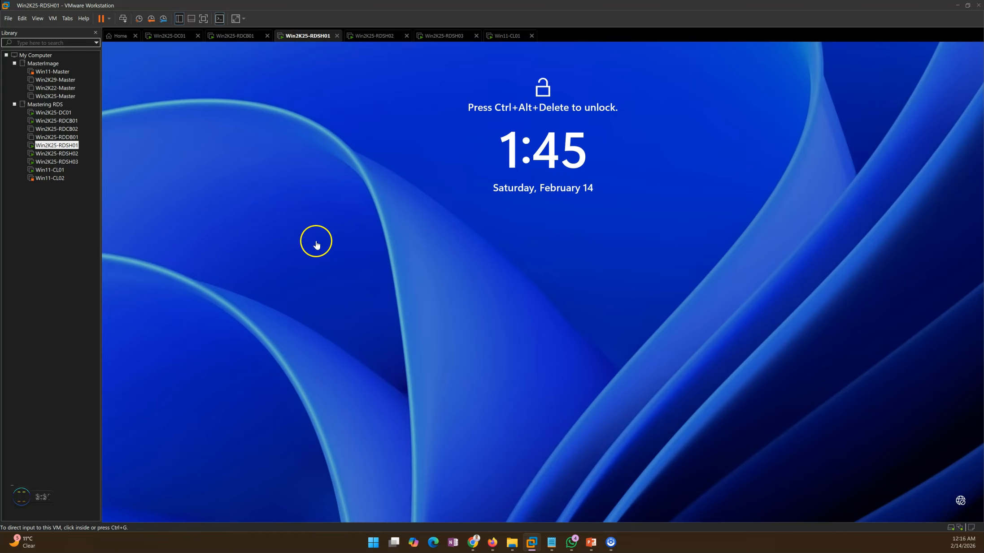
{"action": "left_click", "coordinate": [434, 36]}
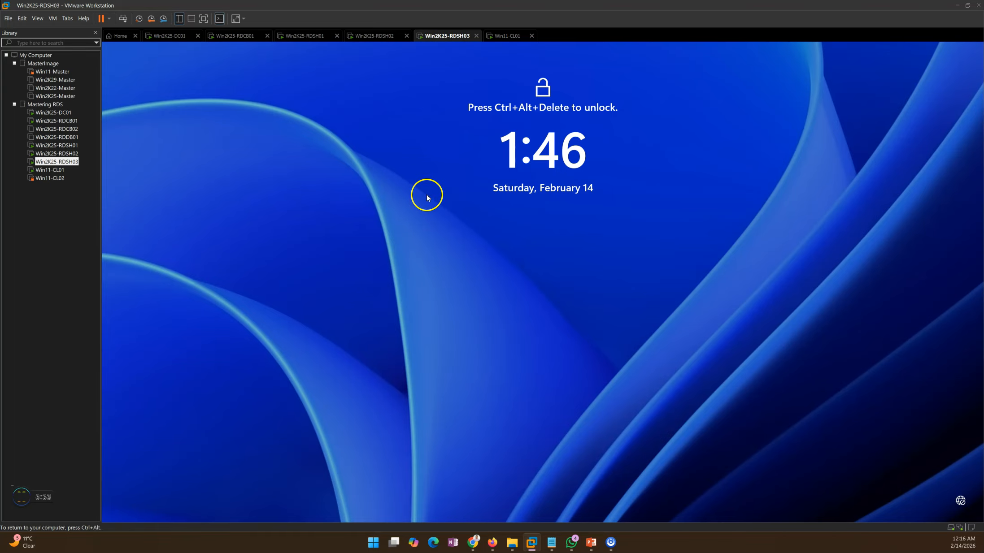
{"action": "left_click", "coordinate": [131, 19]}
{"action": "left_click", "coordinate": [243, 211]}
{"action": "type", "text": "••••••"}
{"action": "key", "text": "Return"}
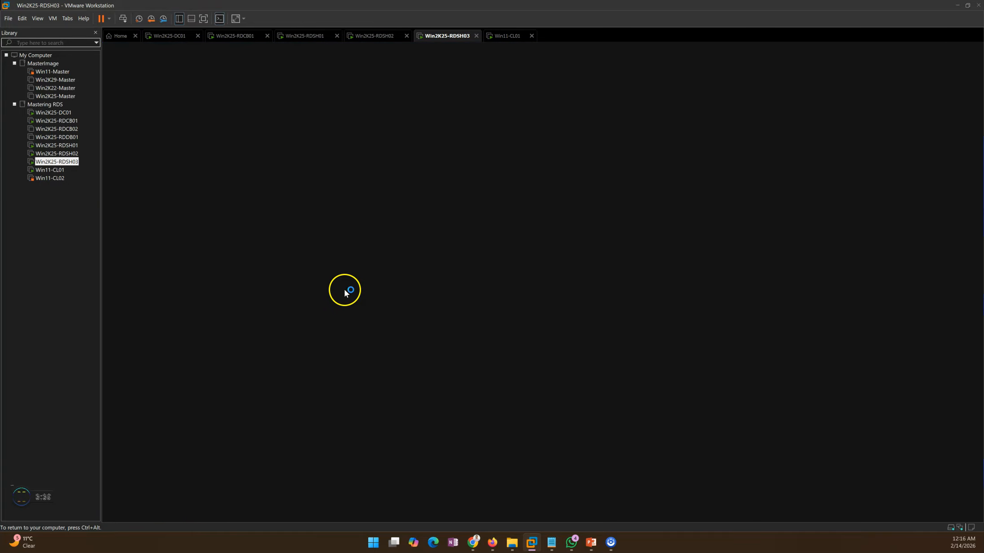
{"action": "key", "text": "alt+Tab"}
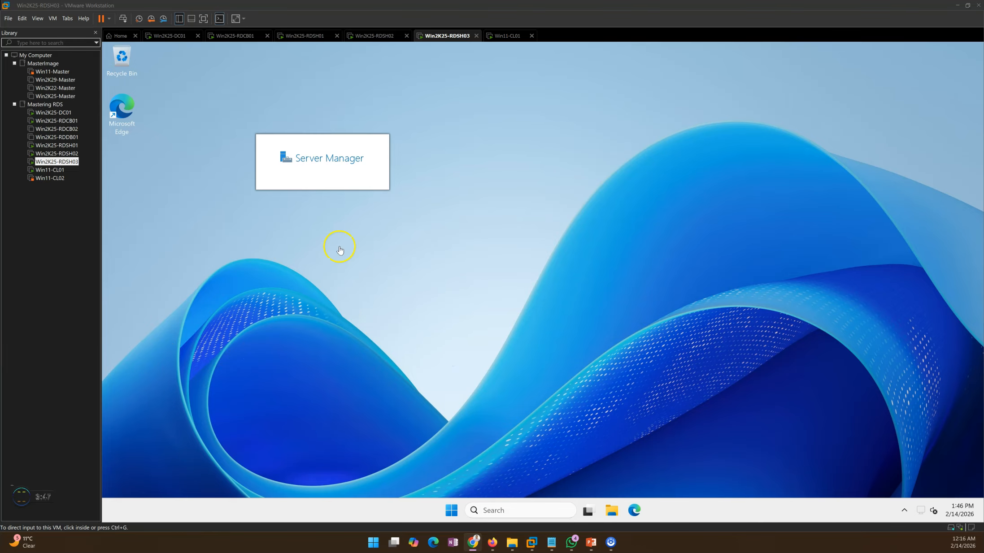
Step: Run Windows PowerShell as administrator on Win2K25-RDSH03 and minimize Server Manager
{"action": "left_click", "coordinate": [452, 511]}
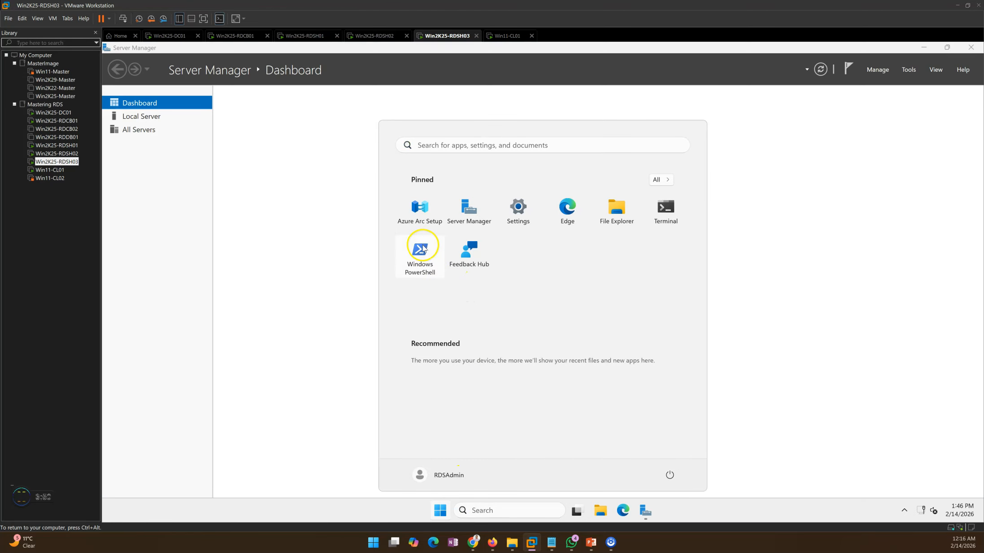
{"action": "right_click", "coordinate": [420, 251]}
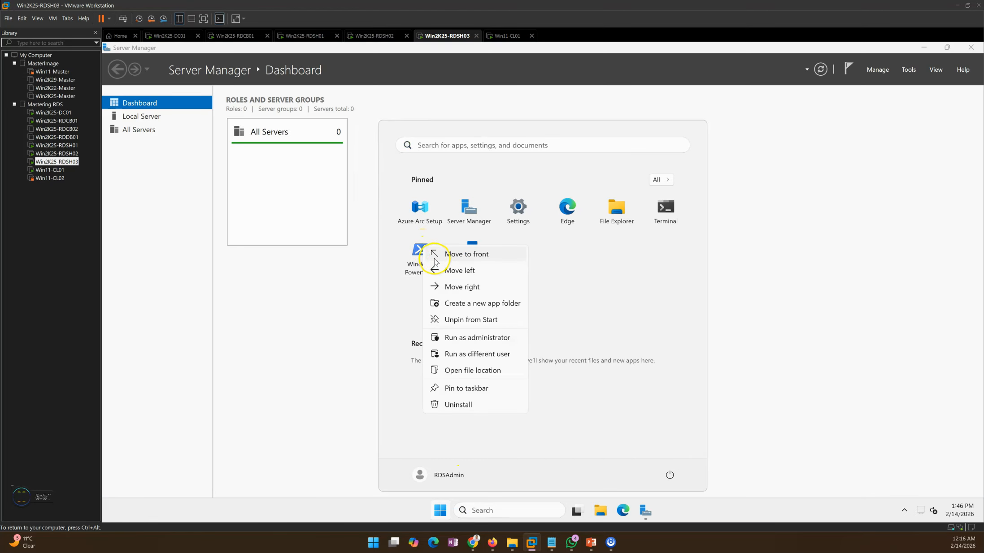
{"action": "left_click", "coordinate": [476, 337]}
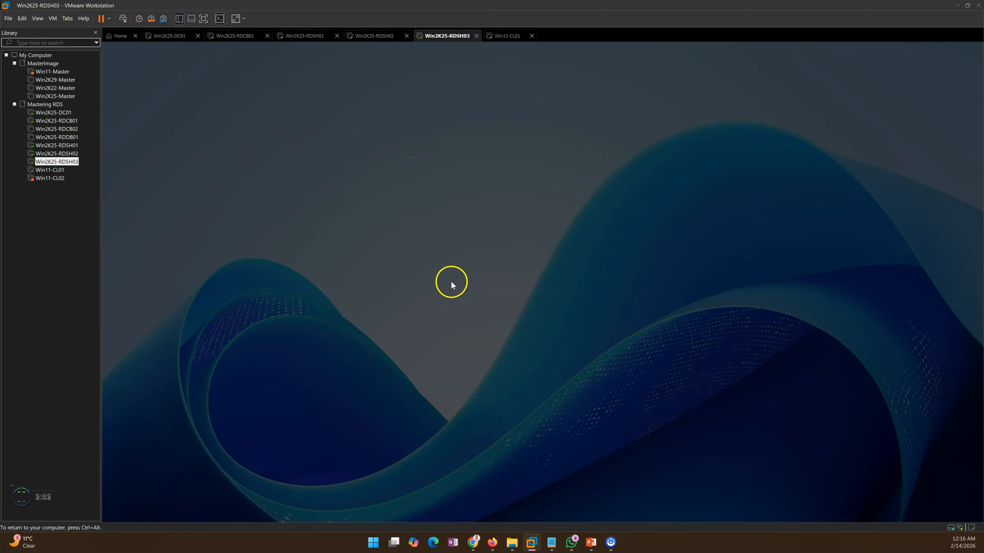
{"action": "left_click", "coordinate": [497, 357]}
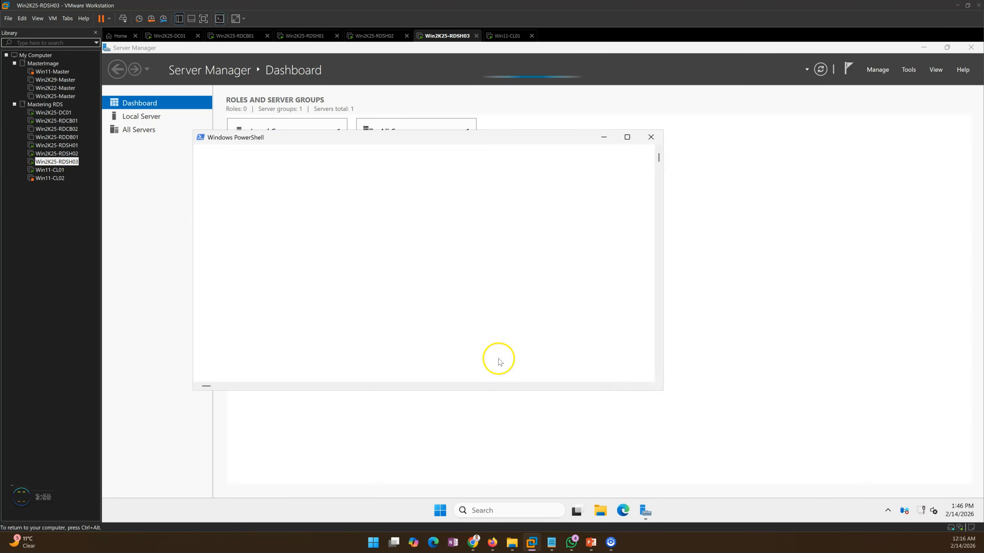
{"action": "left_click", "coordinate": [924, 47]}
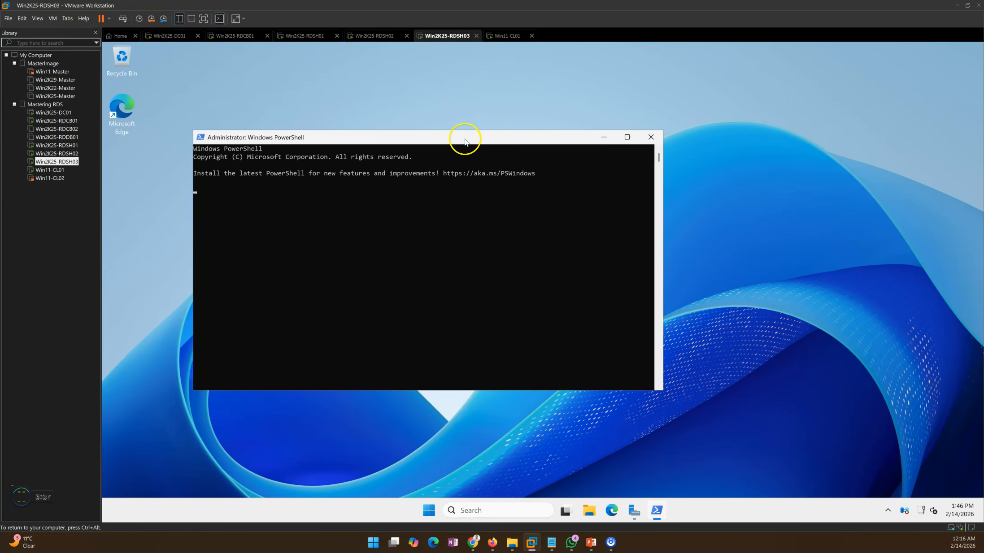
{"action": "left_click_drag", "start_coordinate": [465, 137], "coordinate": [538, 134]}
Step: Try to ping Win2k@5-RDCB01 from the PowerShell prompt
{"action": "left_click", "coordinate": [444, 215]}
{"action": "key", "text": "Escape"}
{"action": "type", "text": "ping"}
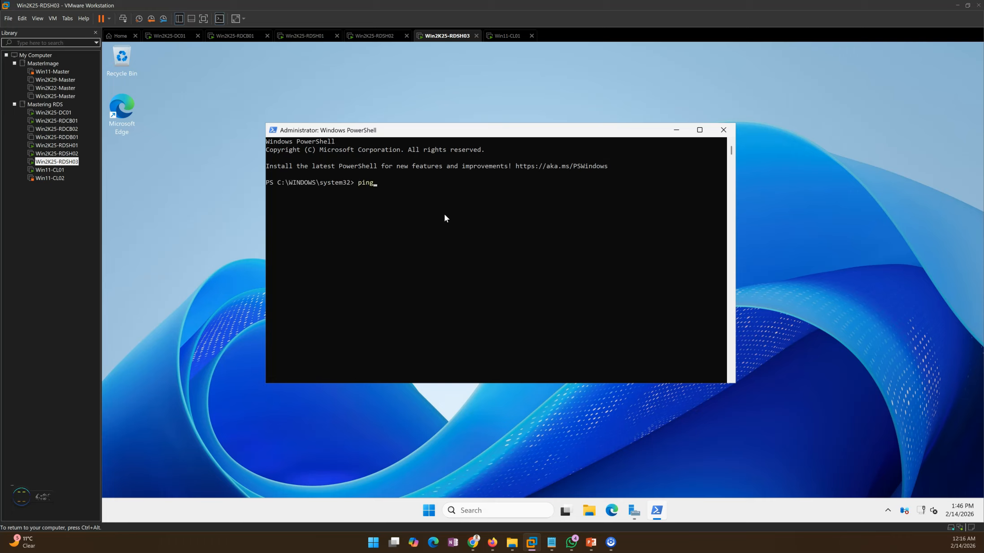
{"action": "type", "text": "  Win2k@5-RDCB01"}
{"action": "key", "text": "Return"}
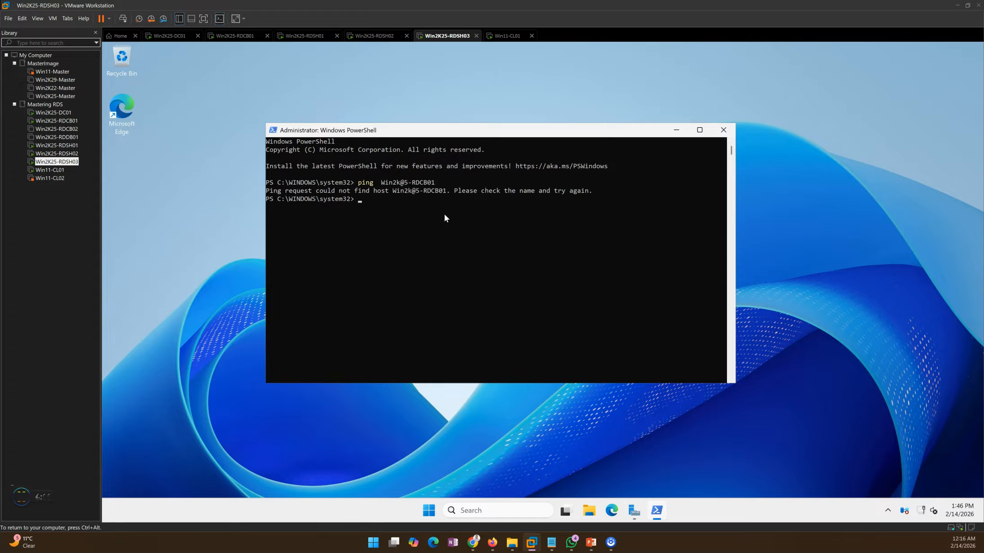
Step: Correct the host name in the last ping command to Win2k25-RDCB01 and run it again
{"action": "key", "text": "Up"}
{"action": "key", "text": "Left"}
{"action": "key", "text": "Left"}
{"action": "key", "text": "BackSpace"}
{"action": "type", "text": "2"}
{"action": "key", "text": "Return"}
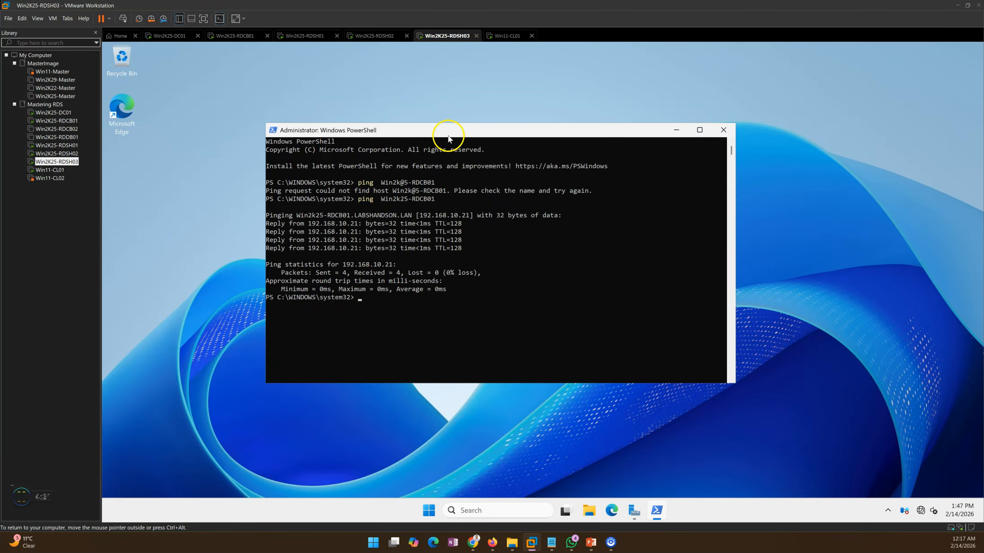
{"action": "left_click_drag", "start_coordinate": [454, 121], "coordinate": [462, 96]}
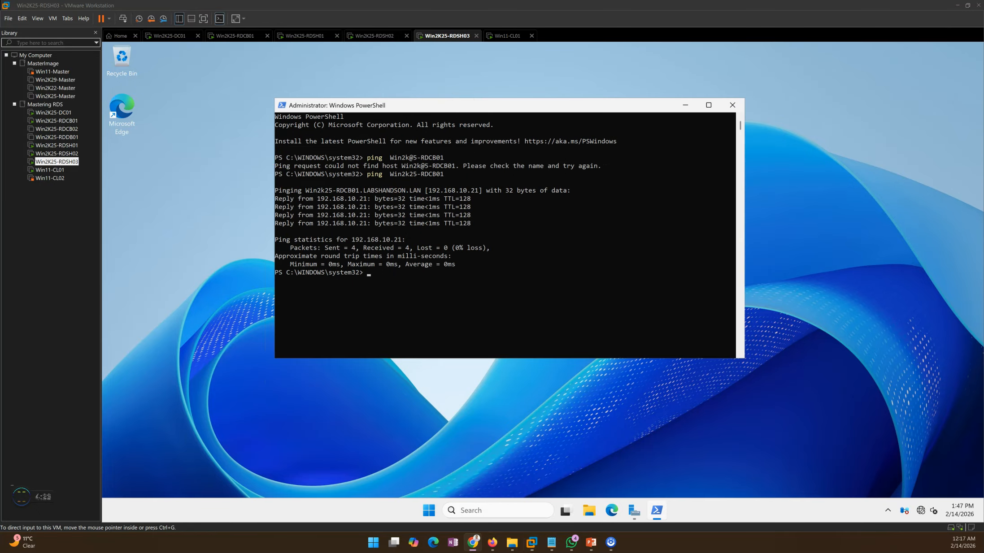
Step: Review the RDS deployment phases in the PowerPoint slide show and switch to the Win2K25-RDCB01 virtual machine
{"action": "mouse_move", "coordinate": [590, 551]}
{"action": "left_click", "coordinate": [561, 475]}
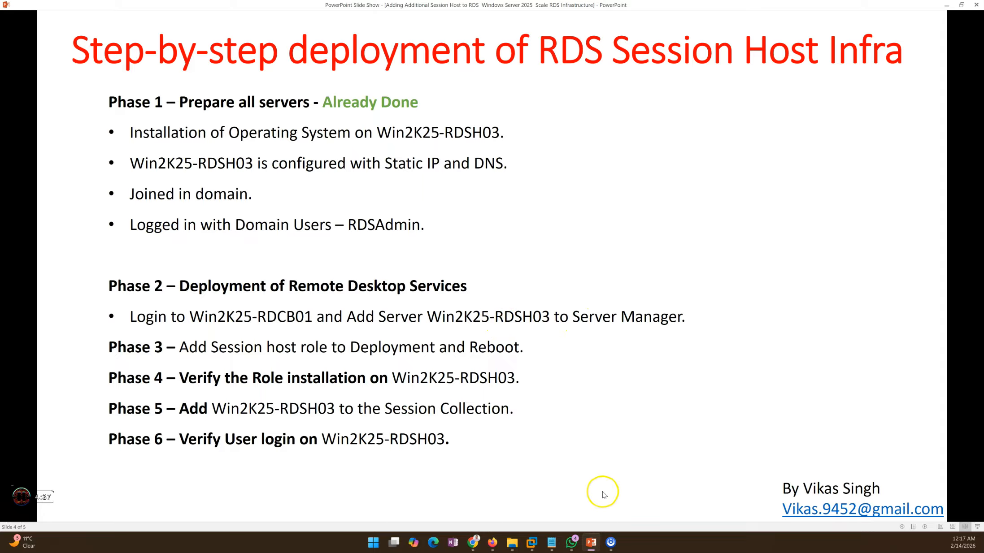
{"action": "left_click", "coordinate": [592, 543]}
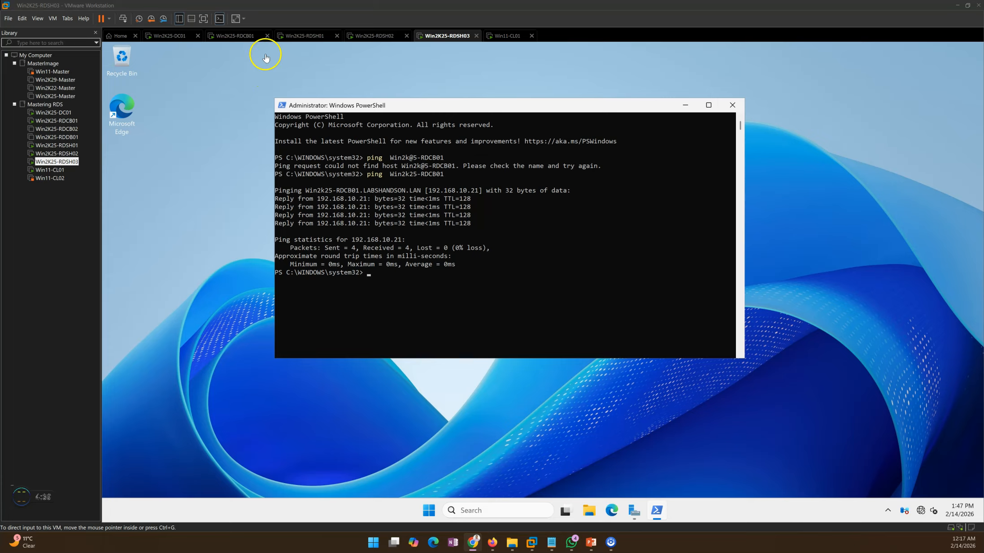
{"action": "left_click", "coordinate": [240, 37]}
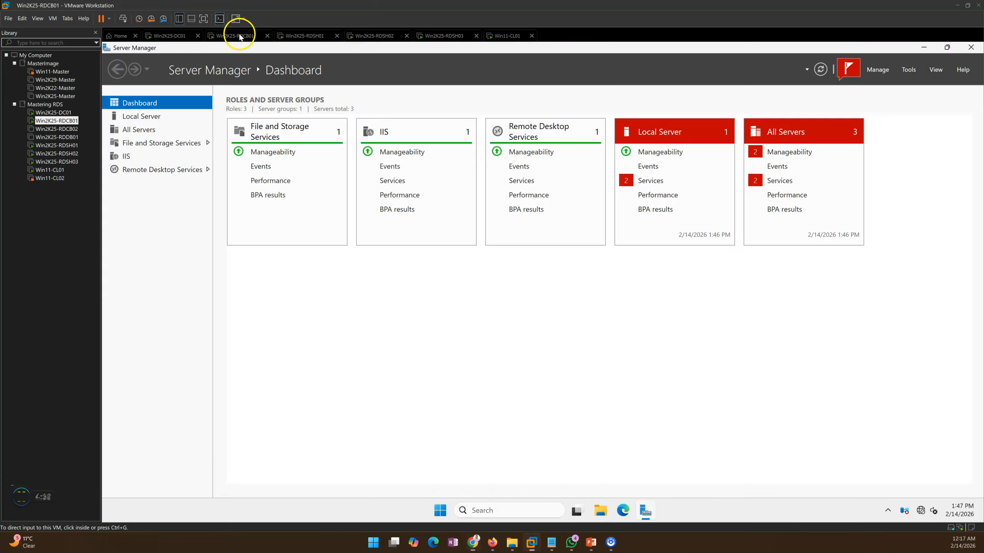
{"action": "left_click", "coordinate": [875, 69]}
{"action": "left_click", "coordinate": [887, 106]}
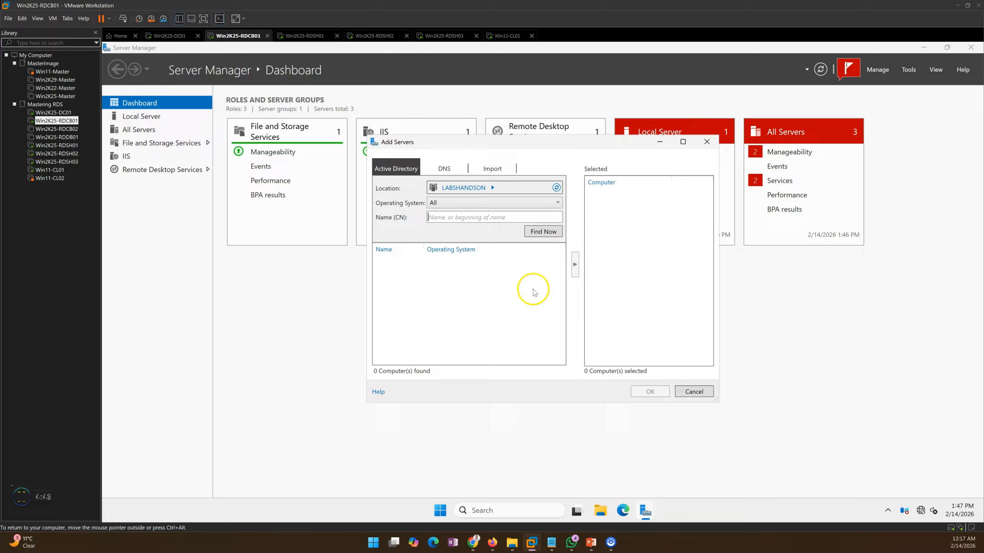
{"action": "left_click", "coordinate": [680, 390]}
Step: Check the All Servers list, and in Add Servers list all Active Directory computers sorted by name in descending order
{"action": "left_click", "coordinate": [138, 130]}
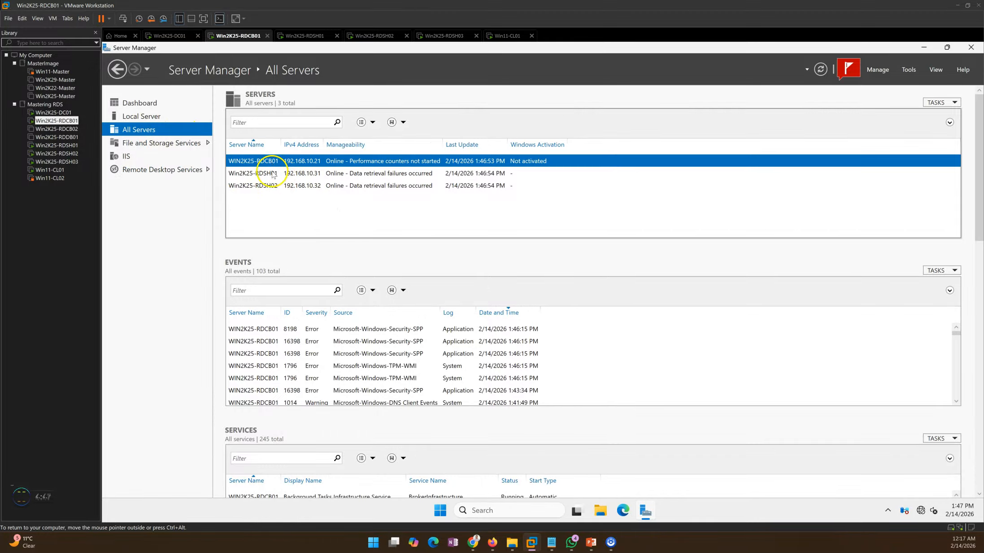
{"action": "left_click", "coordinate": [275, 187]}
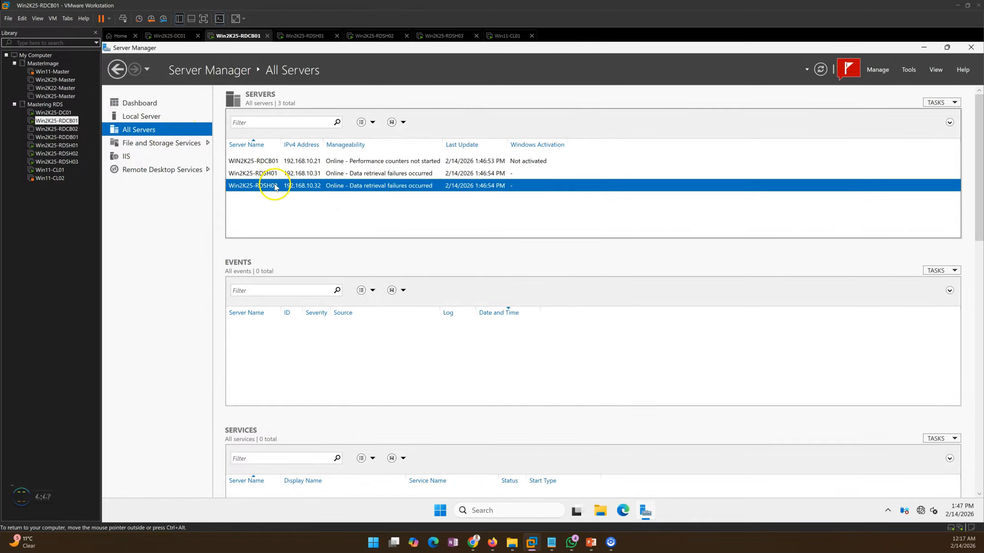
{"action": "left_click", "coordinate": [886, 71]}
{"action": "left_click", "coordinate": [880, 107]}
{"action": "left_click", "coordinate": [542, 233]}
{"action": "left_click", "coordinate": [421, 250]}
{"action": "left_click", "coordinate": [423, 250]}
{"action": "double_click", "coordinate": [425, 251]}
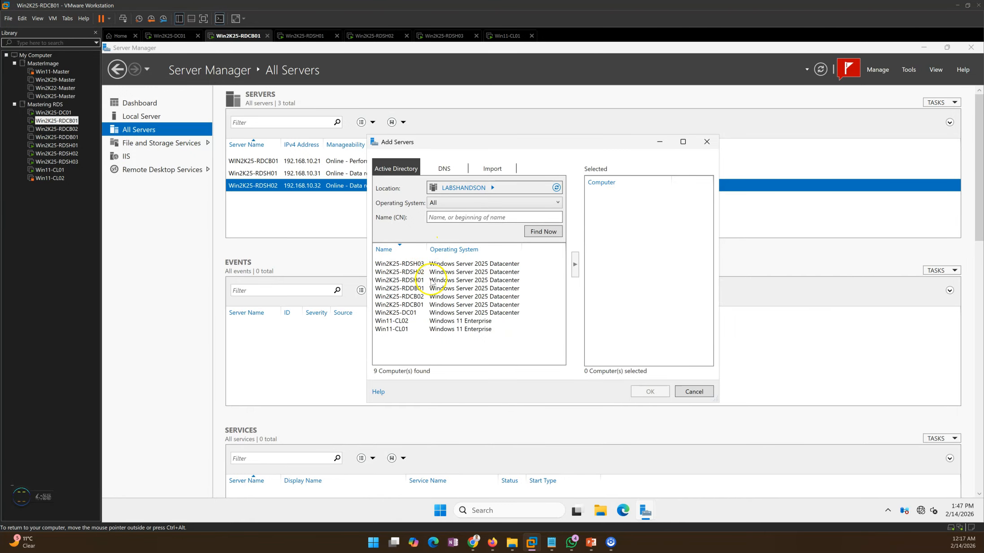
Step: Add Win2K25-RDSH03 to Server Manager and select it in the All Servers list
{"action": "left_click", "coordinate": [414, 266]}
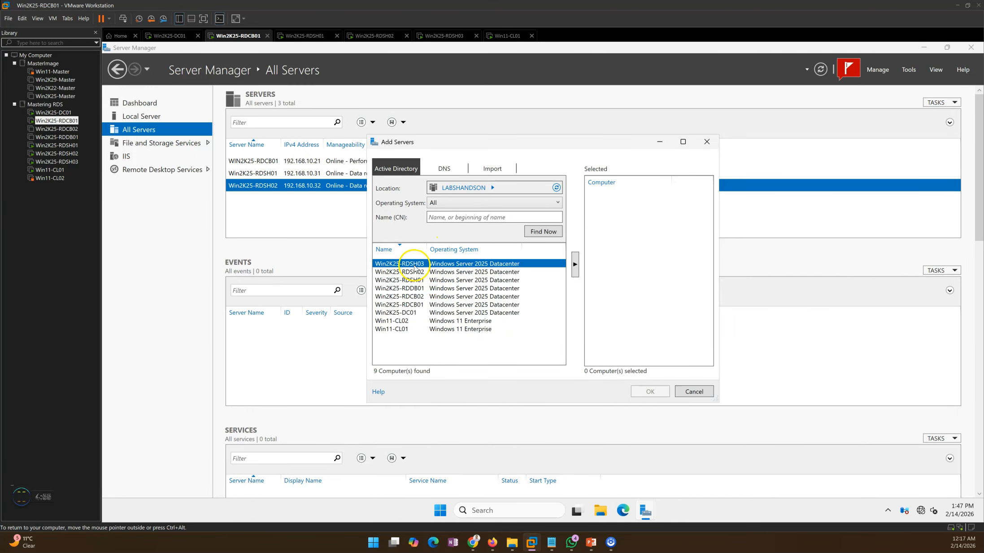
{"action": "left_click", "coordinate": [574, 265]}
{"action": "left_click", "coordinate": [647, 391]}
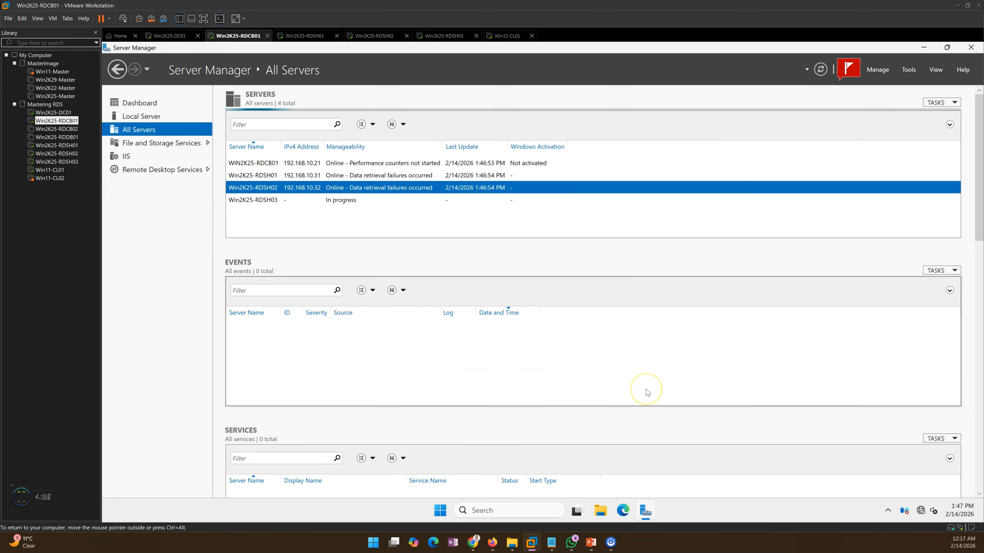
{"action": "left_click", "coordinate": [322, 200]}
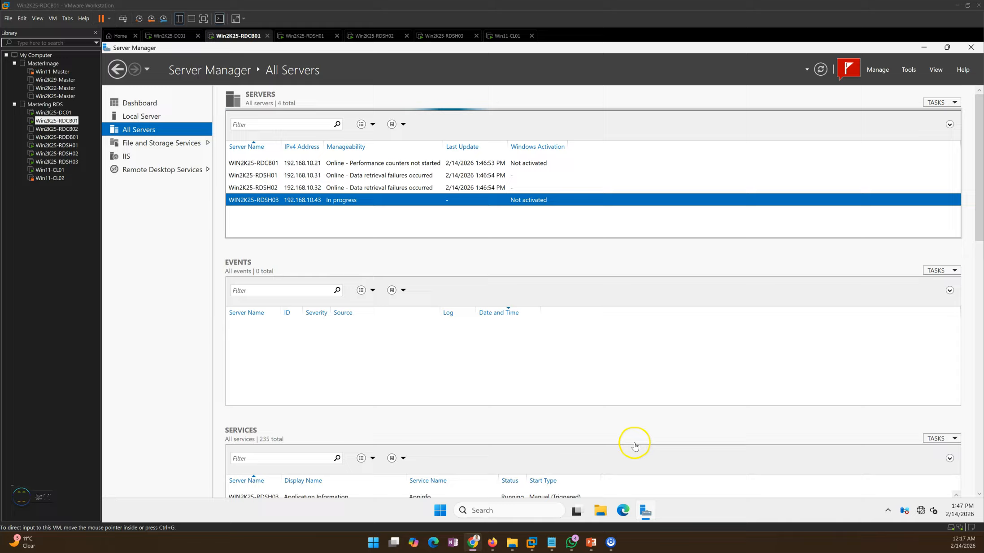
Step: Check the deployment phases in the PowerPoint slide show and start performance counters on Win2K25-RDSH03 in Server Manager
{"action": "left_click", "coordinate": [591, 544]}
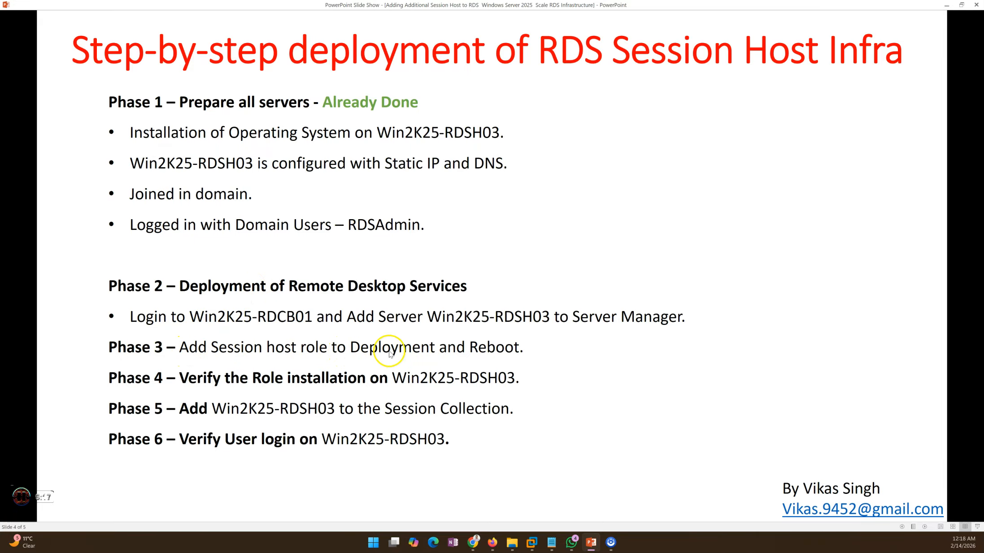
{"action": "left_click", "coordinate": [591, 542]}
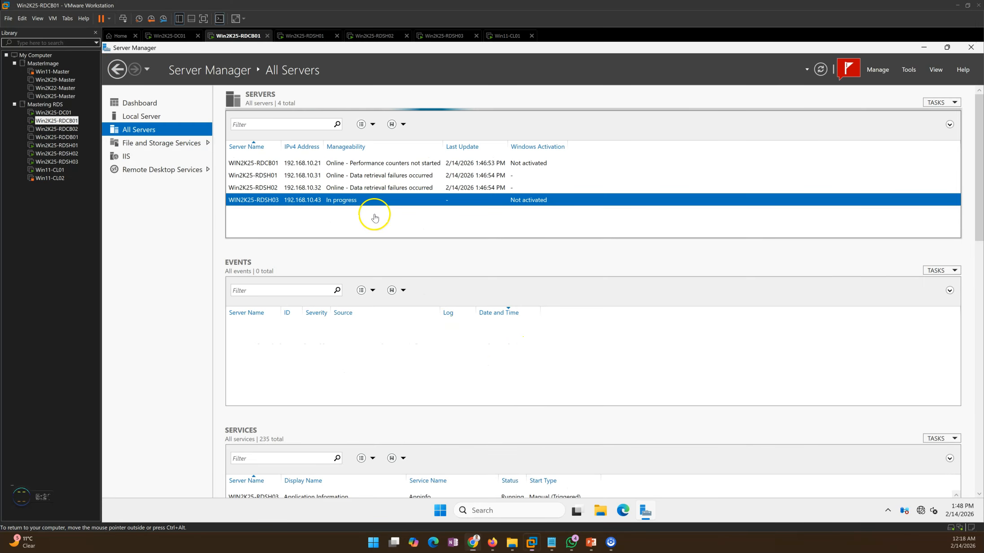
{"action": "right_click", "coordinate": [340, 199]}
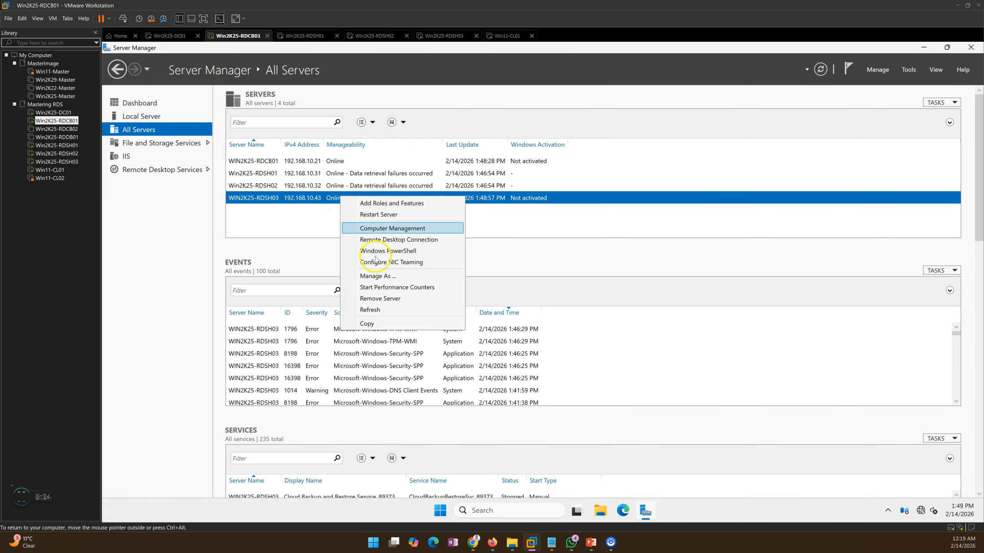
{"action": "left_click", "coordinate": [381, 287]}
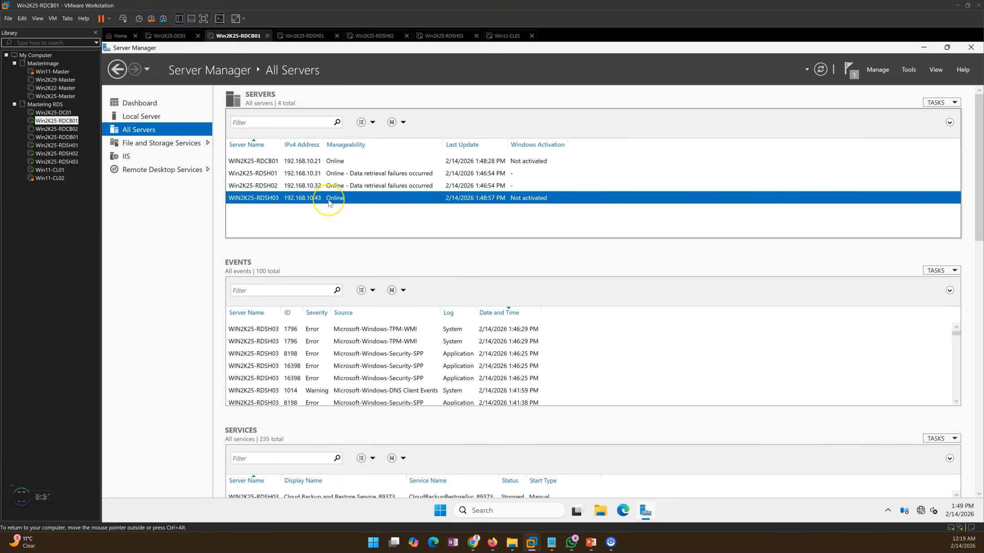
Step: Open the Remote Desktop Services overview and examine the deployment servers and their installed role services
{"action": "left_click", "coordinate": [167, 169]}
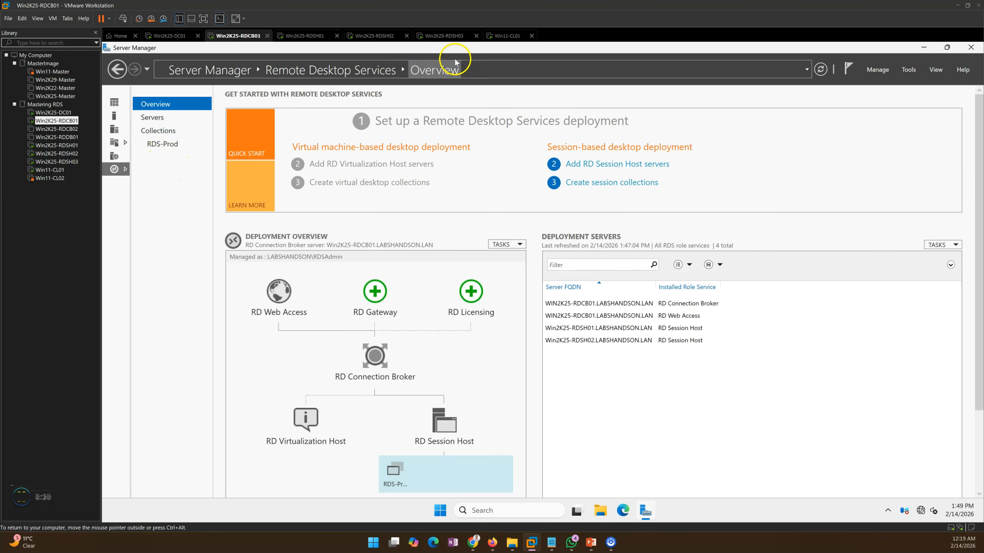
{"action": "left_click", "coordinate": [630, 303]}
{"action": "left_click", "coordinate": [655, 328]}
{"action": "left_click", "coordinate": [654, 339]}
{"action": "left_click", "coordinate": [654, 327]}
{"action": "left_click", "coordinate": [659, 340]}
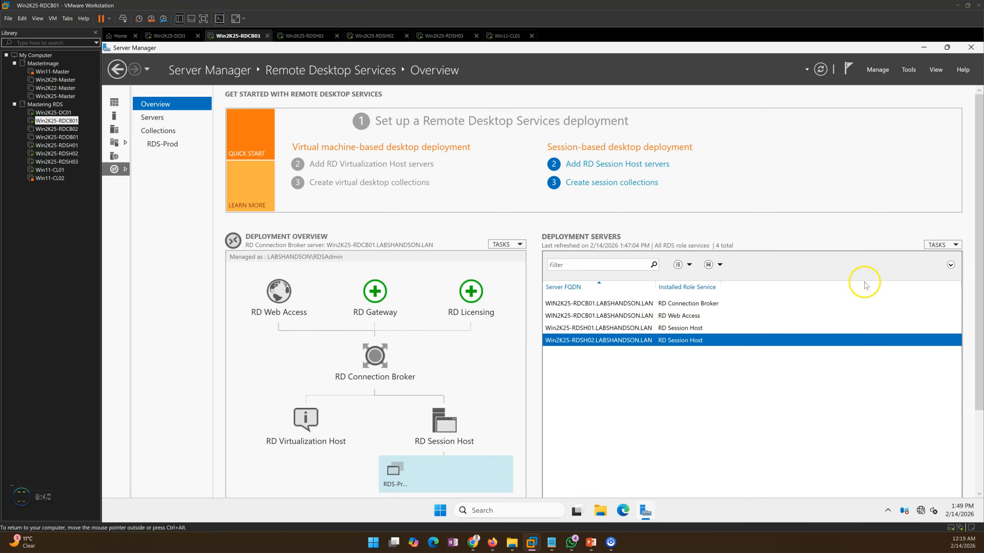
Step: Start adding RD Session Host servers to the deployment and select Win2K25-RDSH03 from the server pool
{"action": "left_click", "coordinate": [945, 246]}
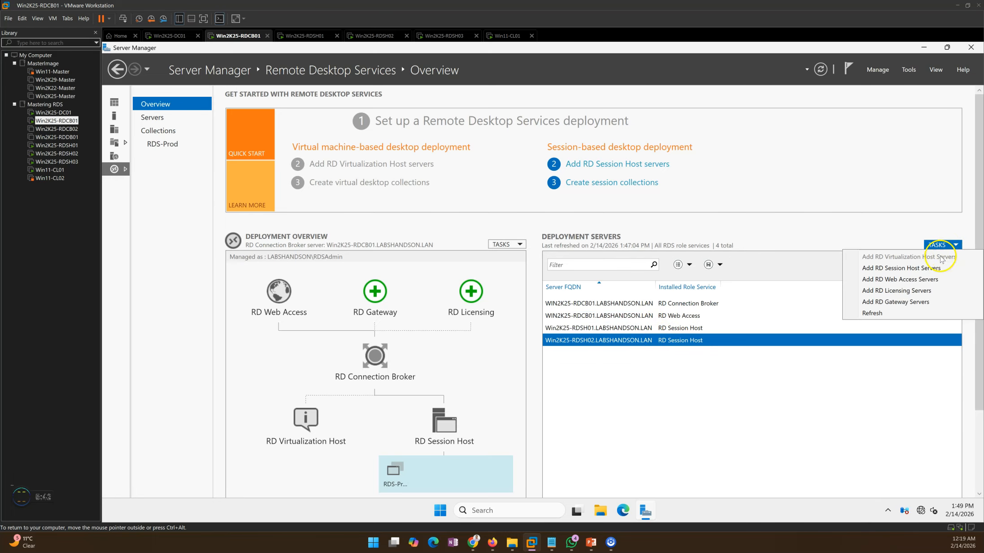
{"action": "left_click", "coordinate": [887, 271]}
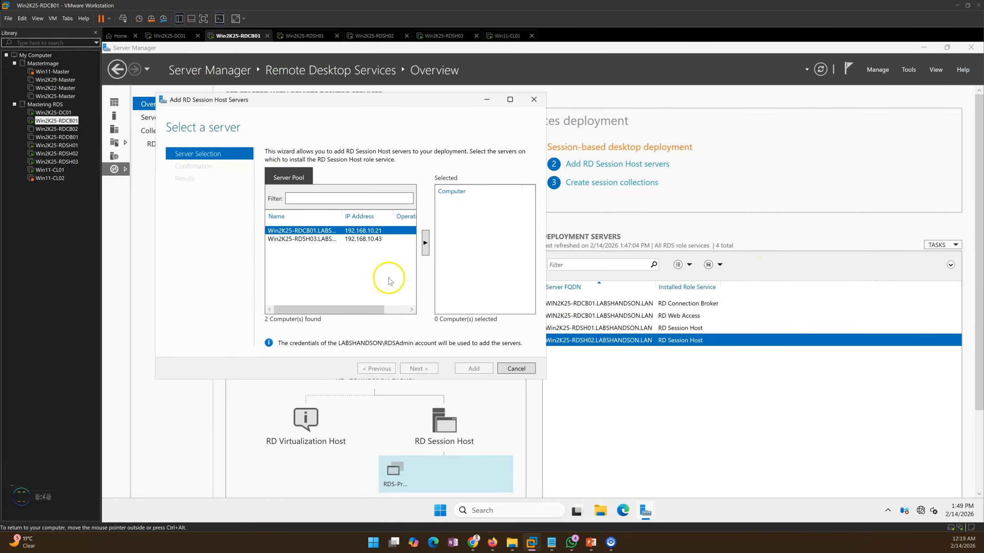
{"action": "left_click", "coordinate": [317, 239]}
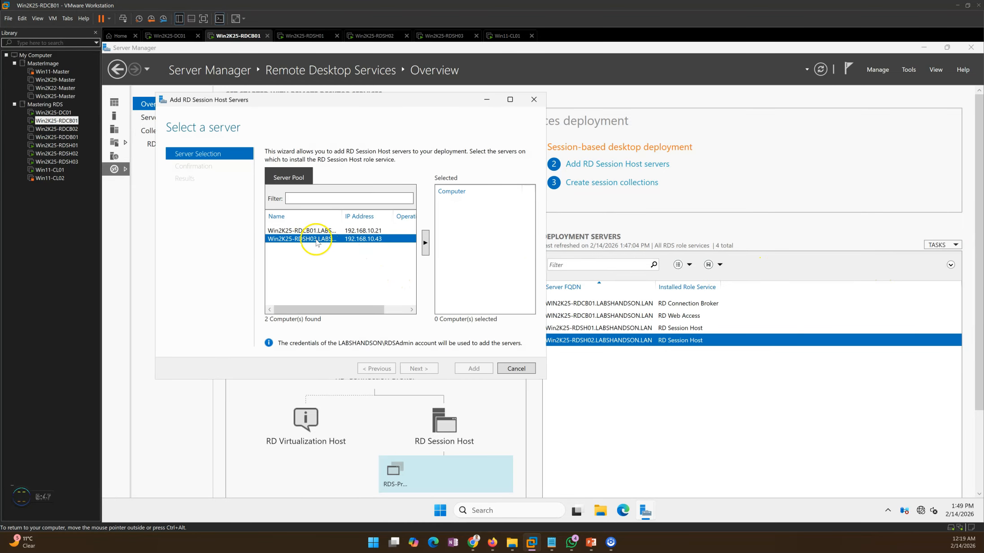
{"action": "left_click", "coordinate": [425, 242]}
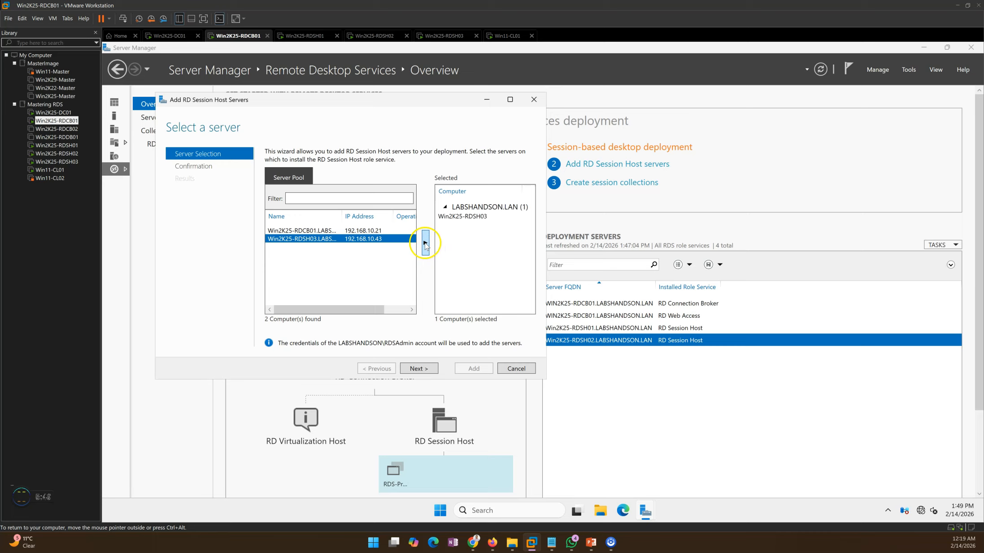
{"action": "left_click", "coordinate": [449, 217]}
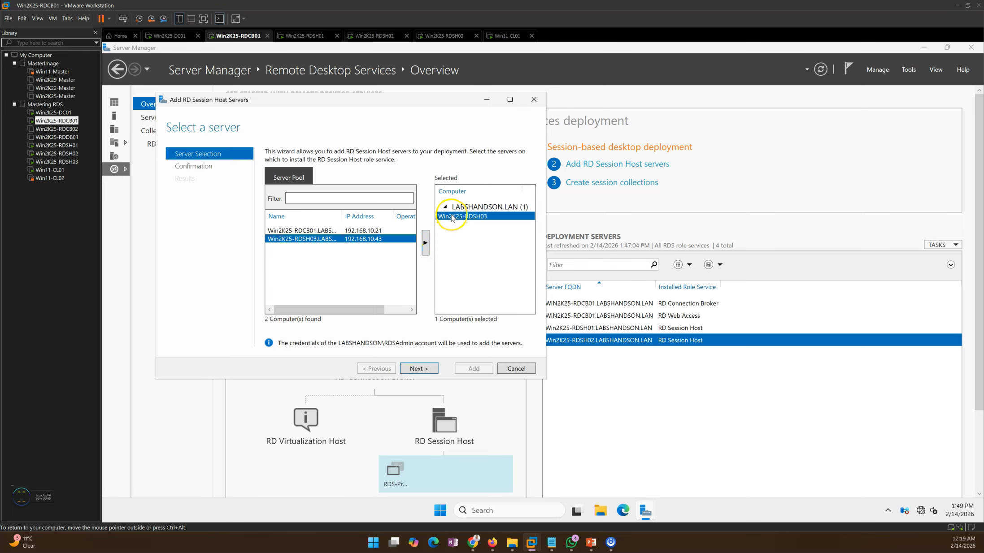
Step: Confirm Win2K25-RDSH03 as the selected server, allow remote computers to restart as needed, and start installing the RD Session Host role
{"action": "left_click", "coordinate": [428, 369]}
{"action": "left_click_drag", "start_coordinate": [336, 103], "coordinate": [396, 105]}
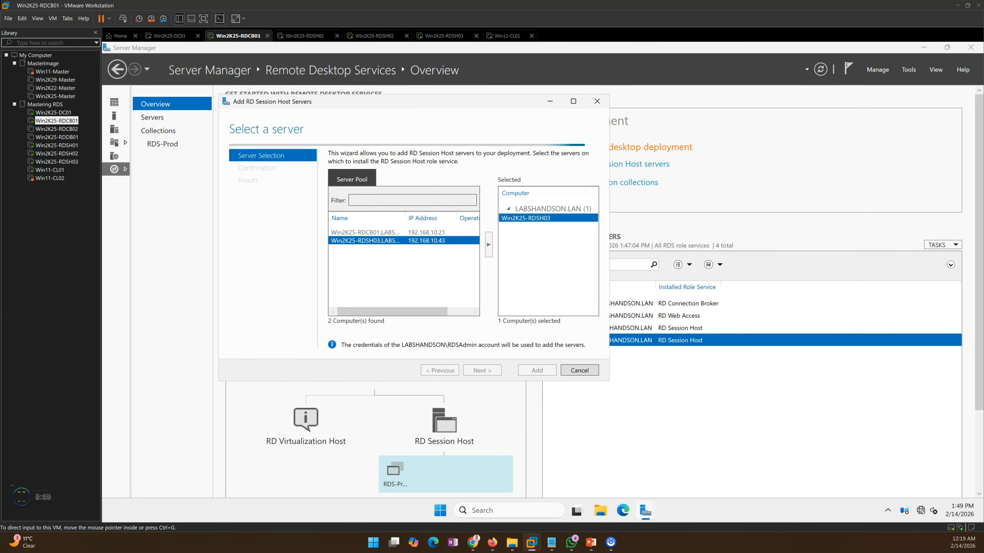
{"action": "key", "text": "alt+Tab"}
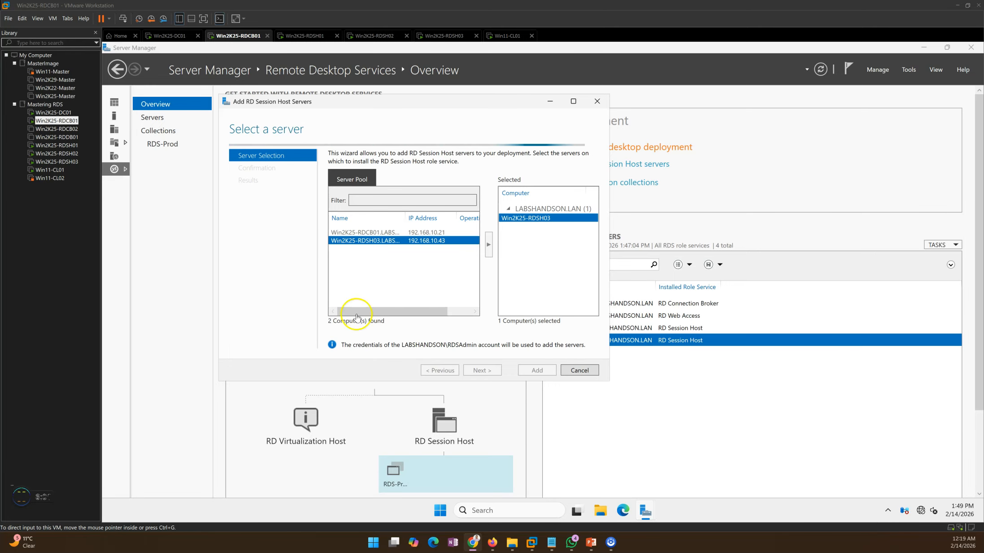
{"action": "left_click", "coordinate": [534, 276]}
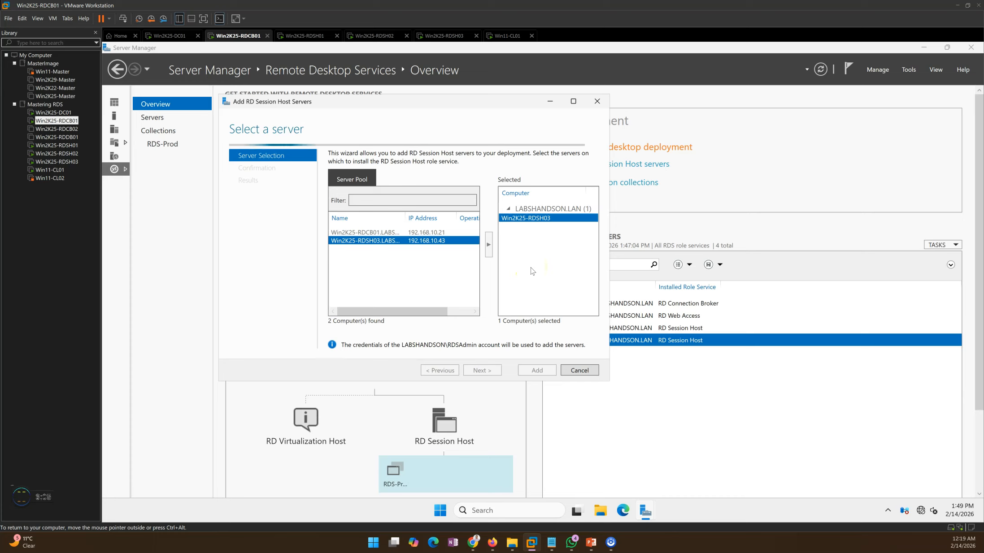
{"action": "left_click_drag", "start_coordinate": [422, 100], "coordinate": [455, 102]}
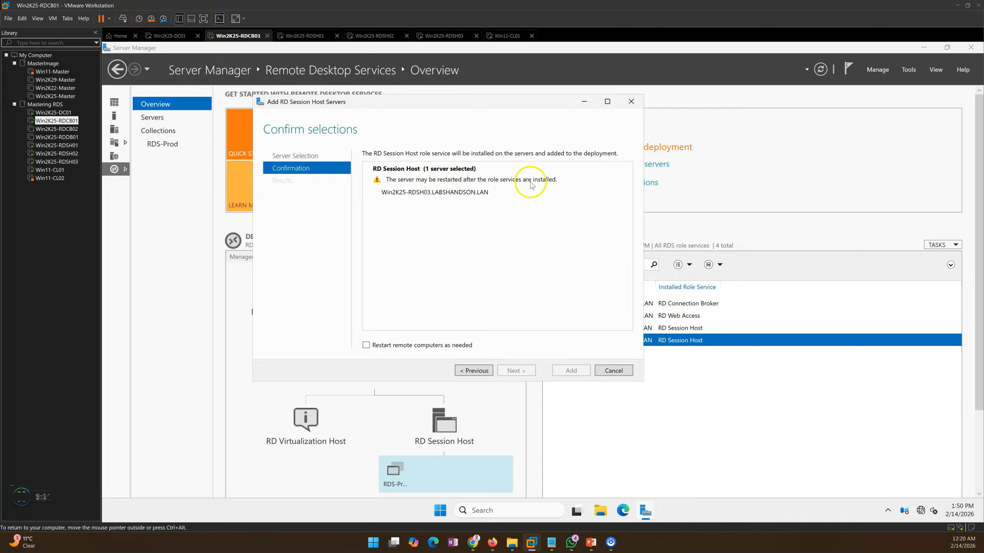
{"action": "left_click", "coordinate": [370, 345]}
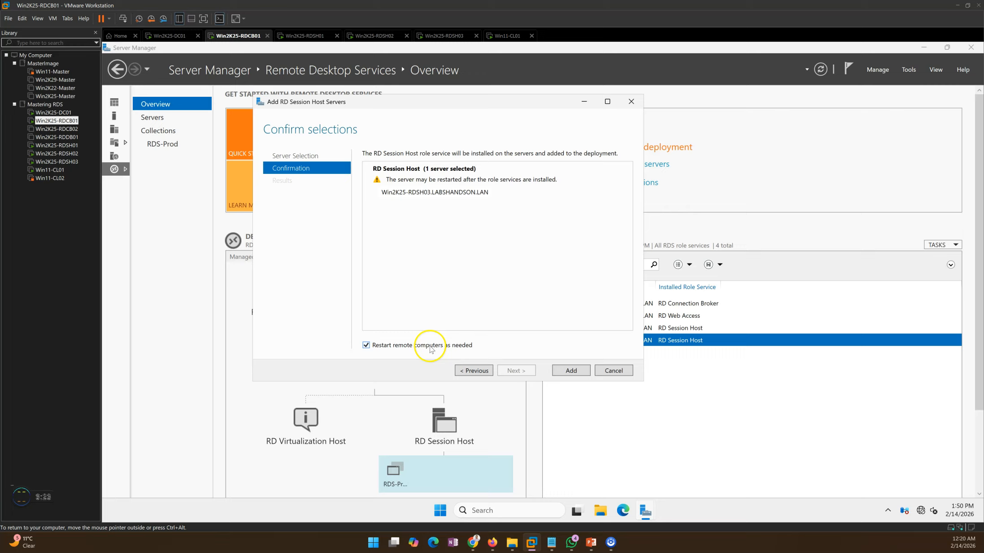
{"action": "left_click", "coordinate": [571, 372]}
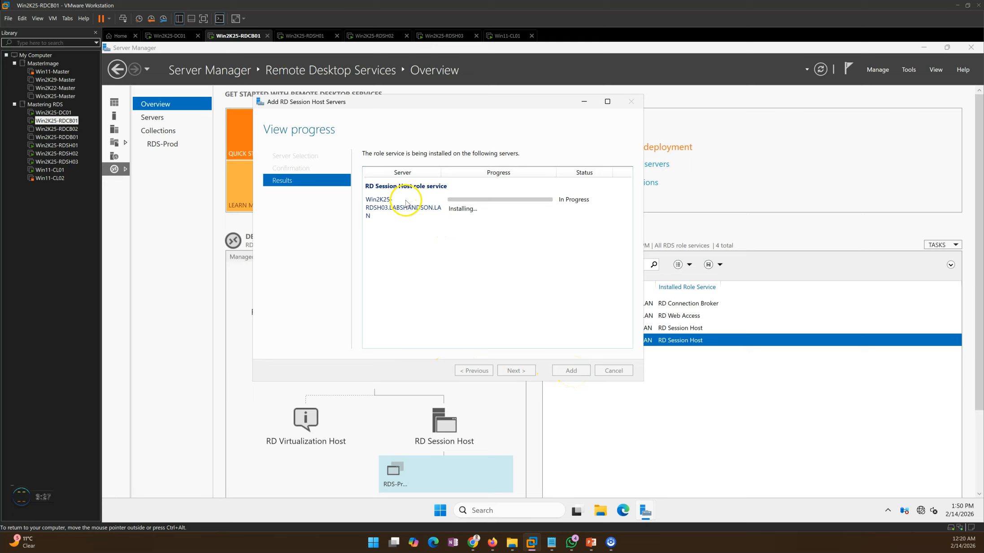
Step: Close PowerShell on Win2K25-RDSH03, view its Server Manager dashboard, and return to the installation progress on Win2K25-RDCB01
{"action": "left_click", "coordinate": [441, 36]}
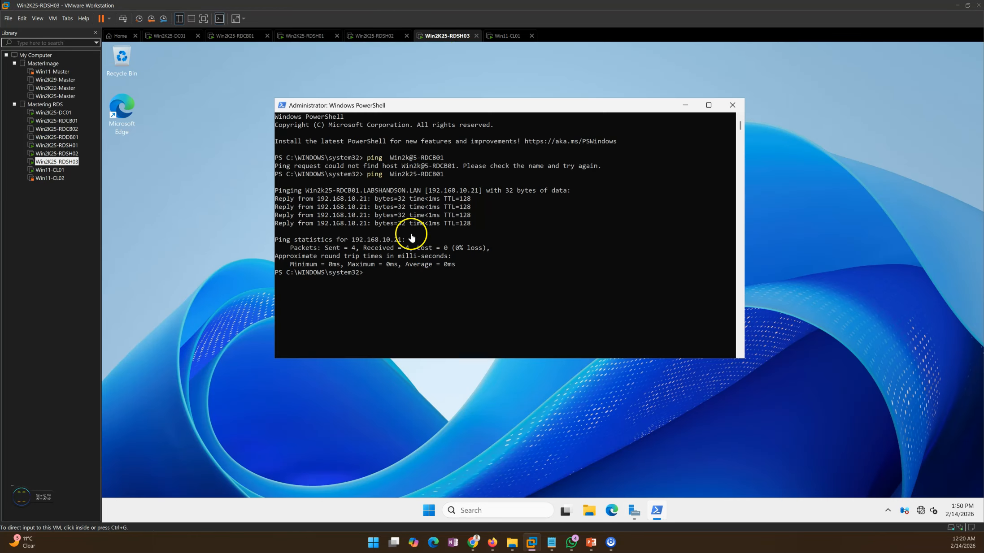
{"action": "left_click", "coordinate": [730, 102]}
{"action": "left_click", "coordinate": [645, 510]}
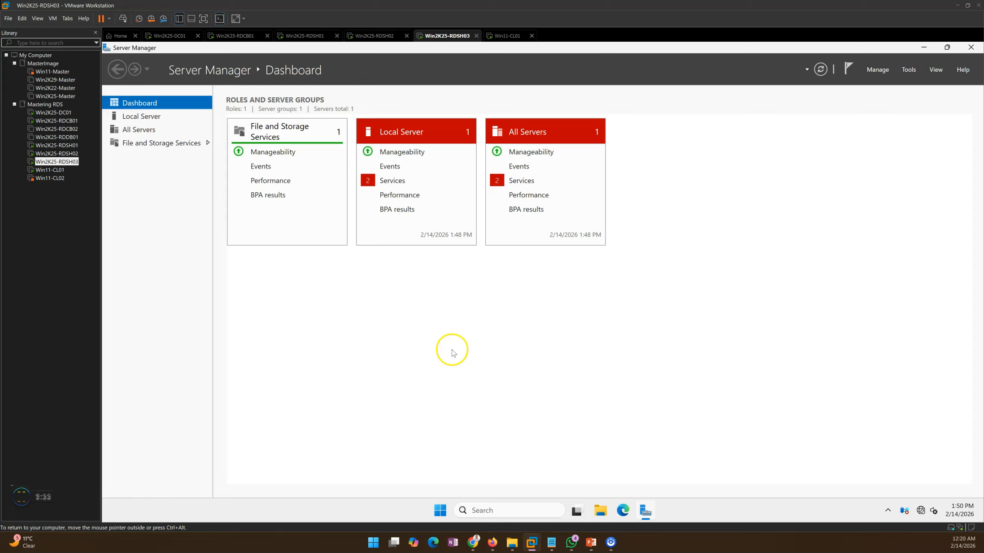
{"action": "left_click", "coordinate": [306, 36]}
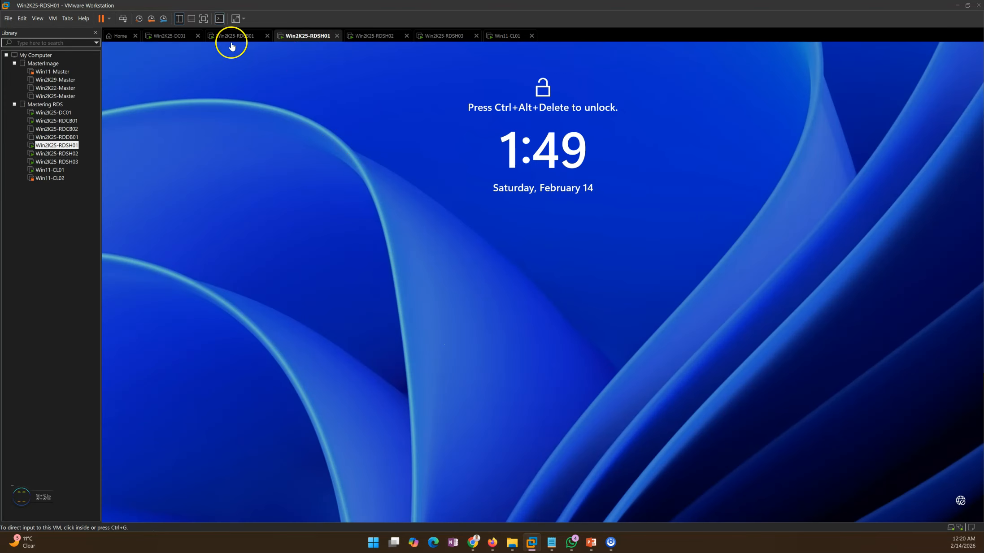
{"action": "left_click", "coordinate": [233, 37]}
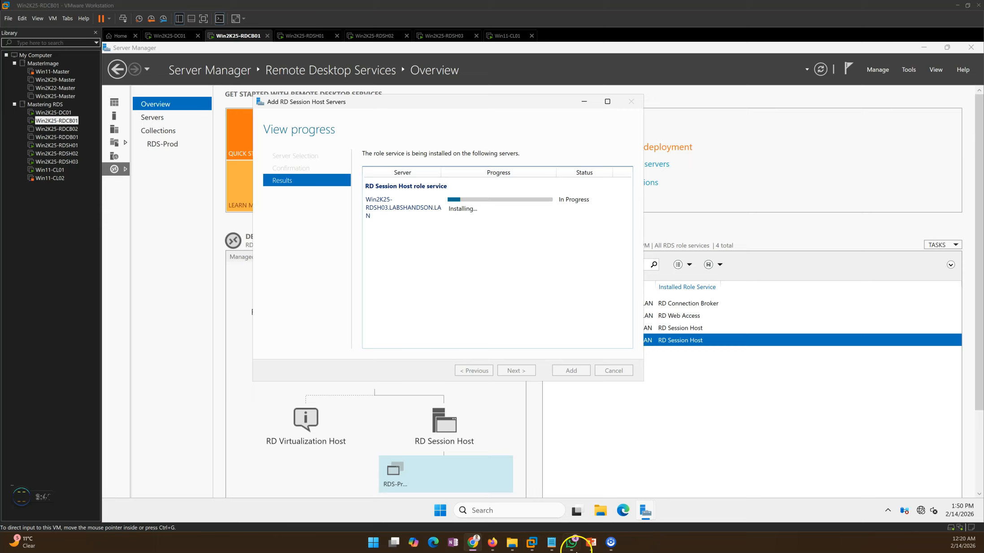
Step: Review the deployment phases in the PowerPoint slide show and check Server Manager on Win2K25-RDSH03 while monitoring the role installation on Win2K25-RDCB01
{"action": "left_click", "coordinate": [590, 542]}
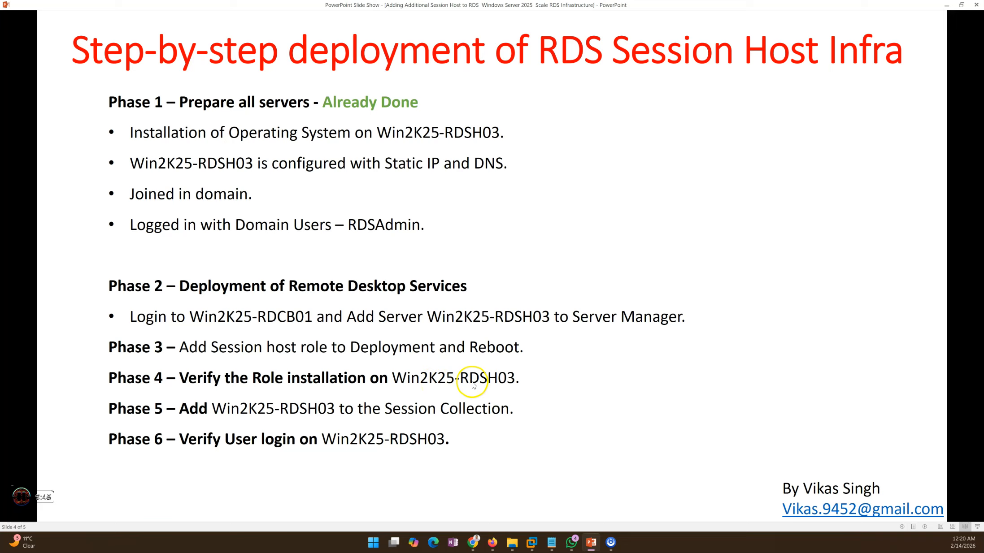
{"action": "left_click", "coordinate": [598, 546]}
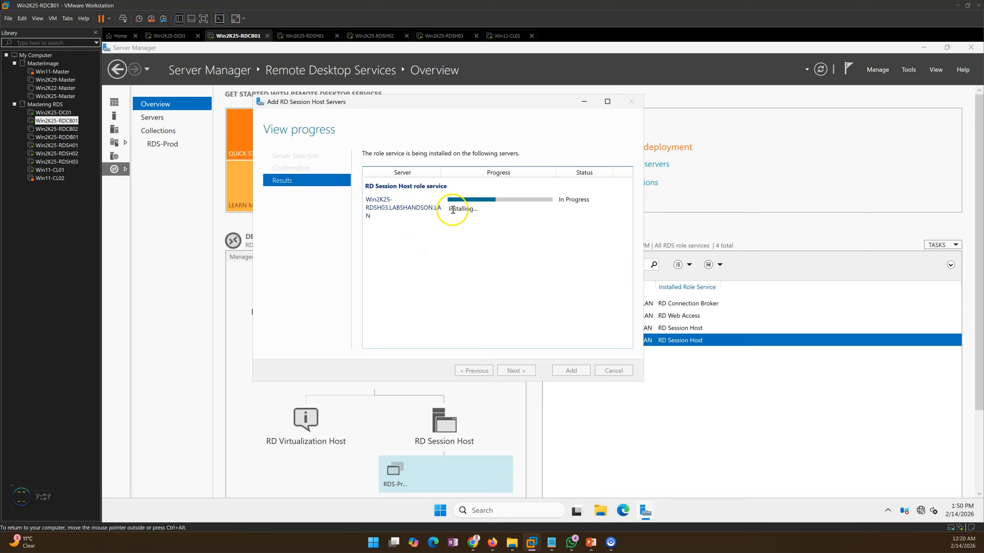
{"action": "left_click", "coordinate": [433, 36]}
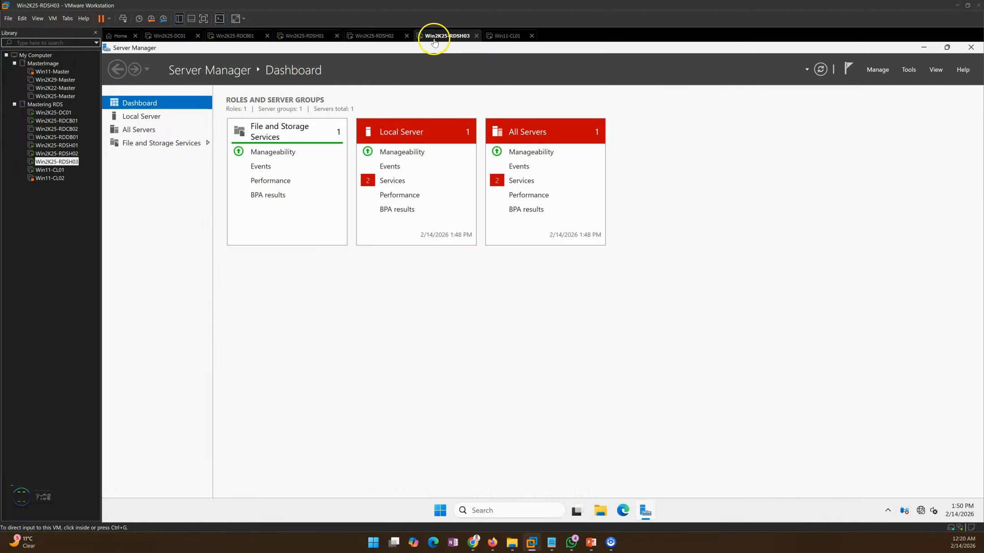
{"action": "left_click", "coordinate": [132, 118]}
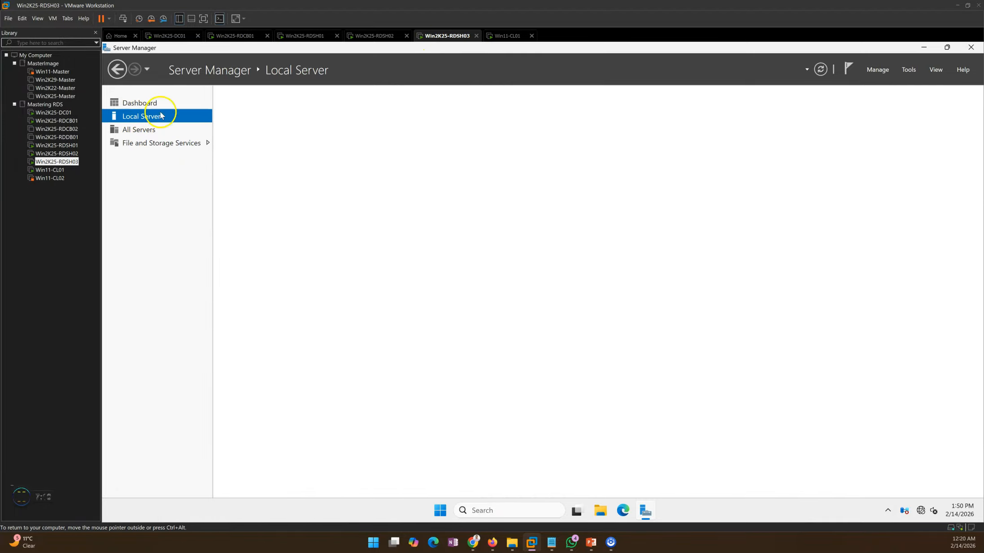
{"action": "left_click", "coordinate": [244, 35]}
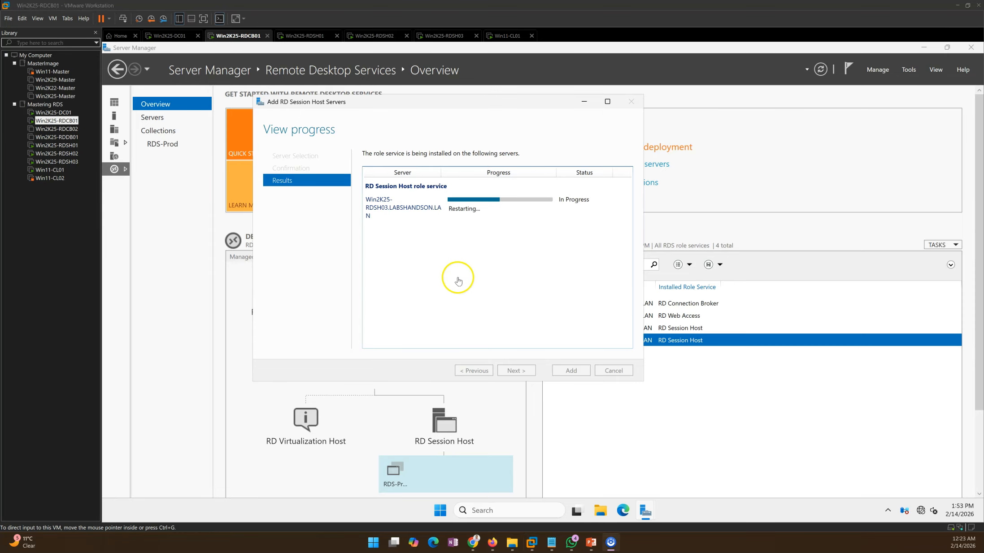
{"action": "left_click", "coordinate": [458, 281]}
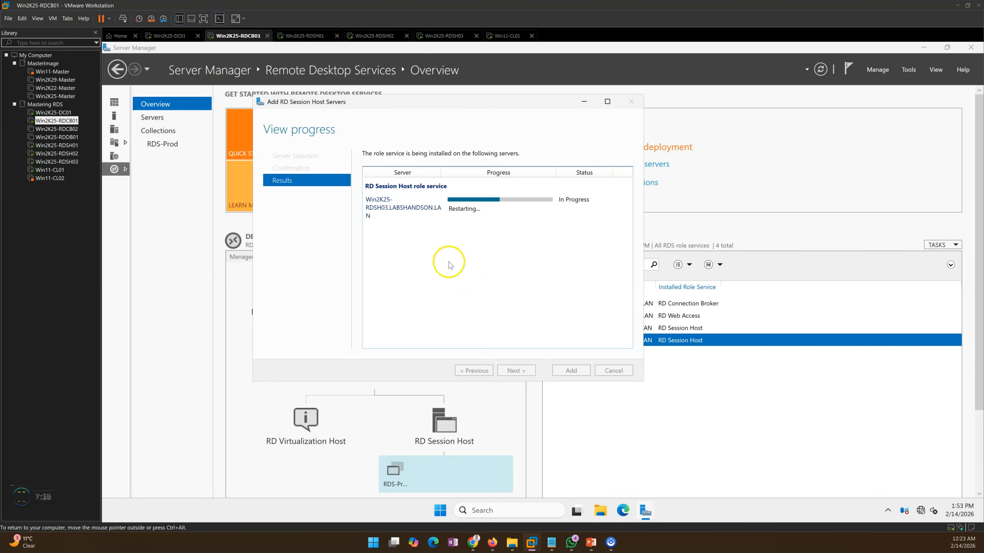
Step: Sign in to the restarted Win2K25-RDSH03 as RDSAdmin with the account password
{"action": "left_click", "coordinate": [442, 35]}
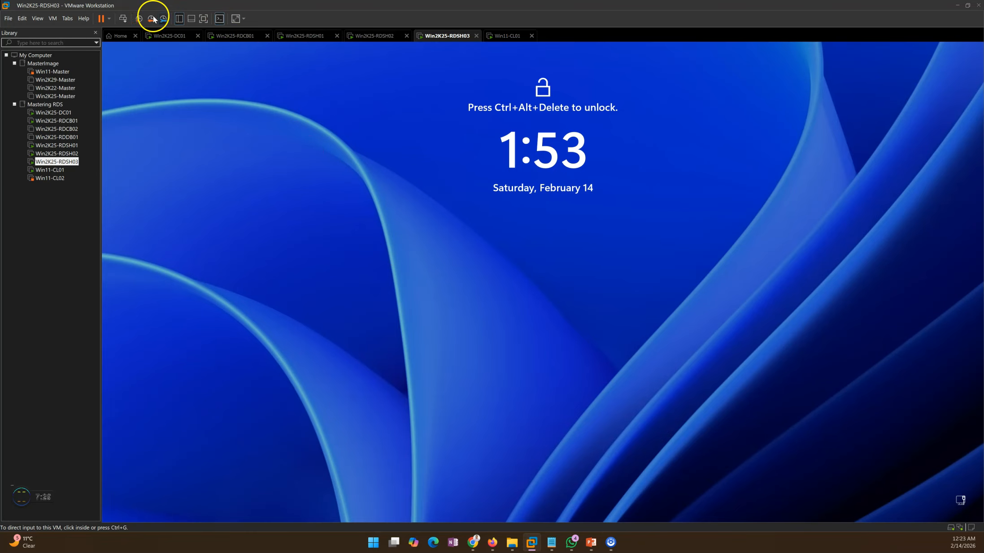
{"action": "left_click", "coordinate": [124, 19]}
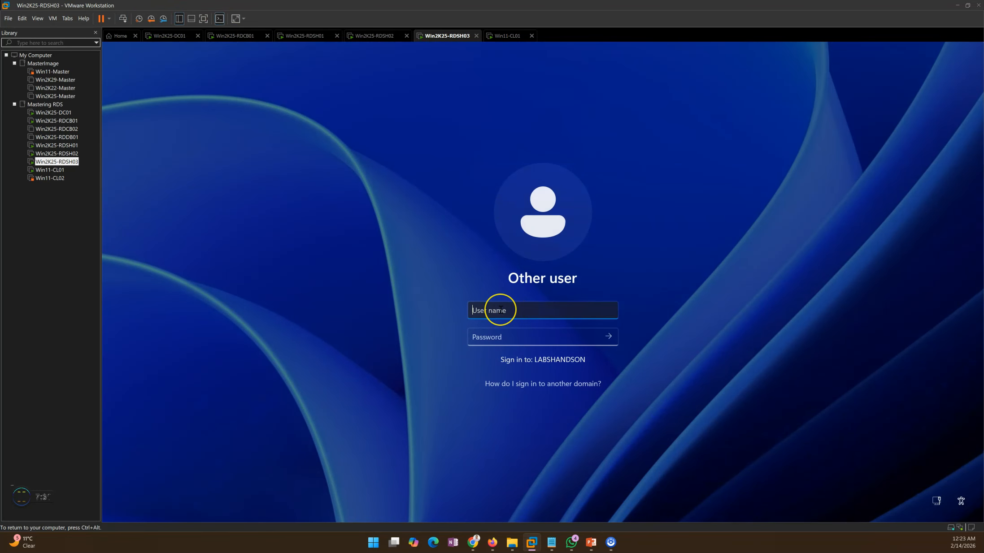
{"action": "type", "text": "RDAdmin"}
{"action": "key", "text": "Tab"}
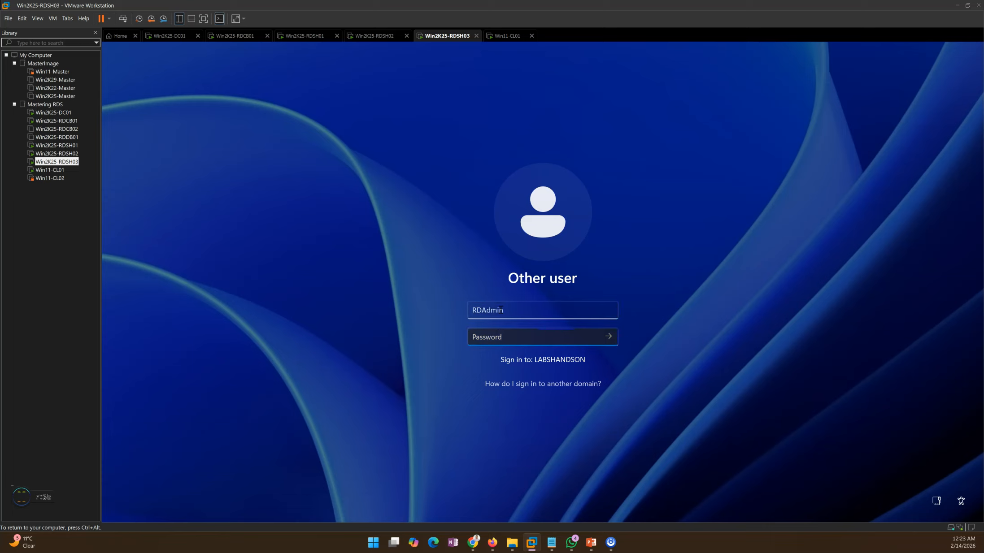
{"action": "left_click", "coordinate": [480, 310]}
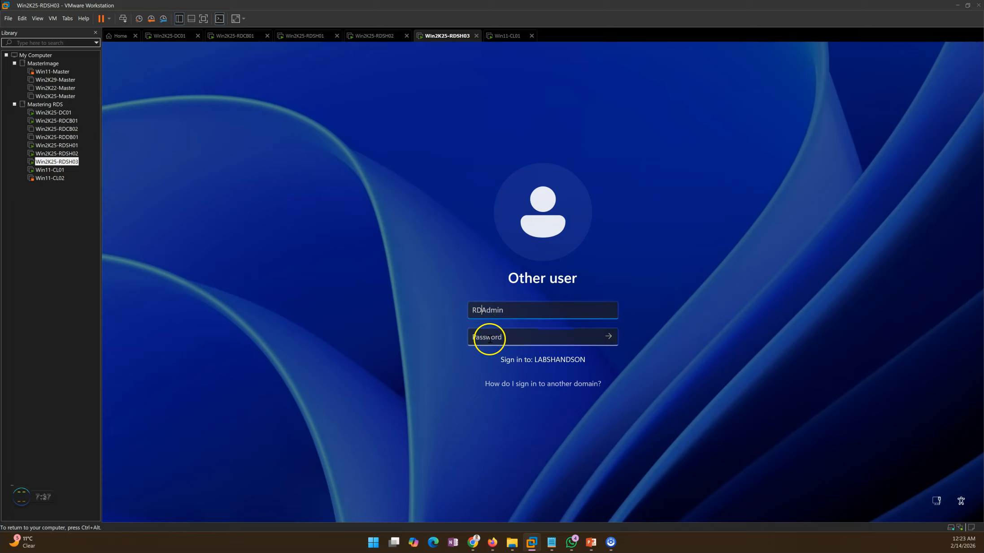
{"action": "type", "text": "S"}
{"action": "left_click", "coordinate": [493, 340]}
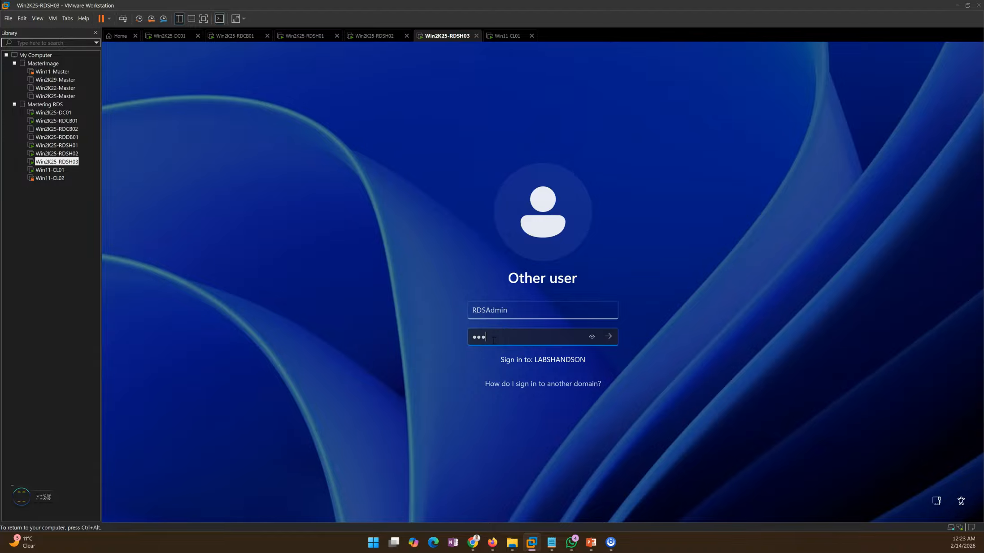
{"action": "key", "text": "Return"}
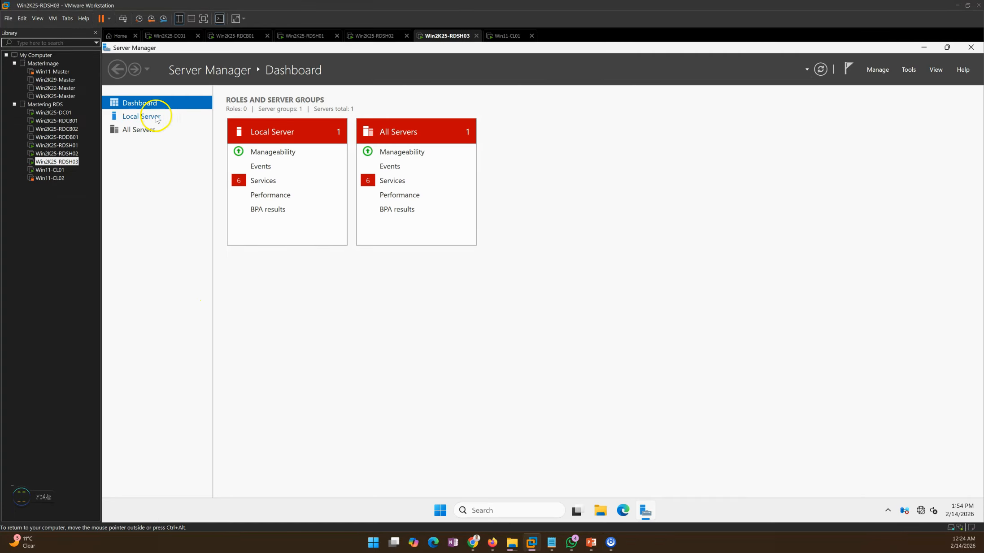
Step: Check the local server properties, Remote Desktop Services role and All Servers list in Server Manager on Win2K25-RDSH03
{"action": "left_click", "coordinate": [155, 116]}
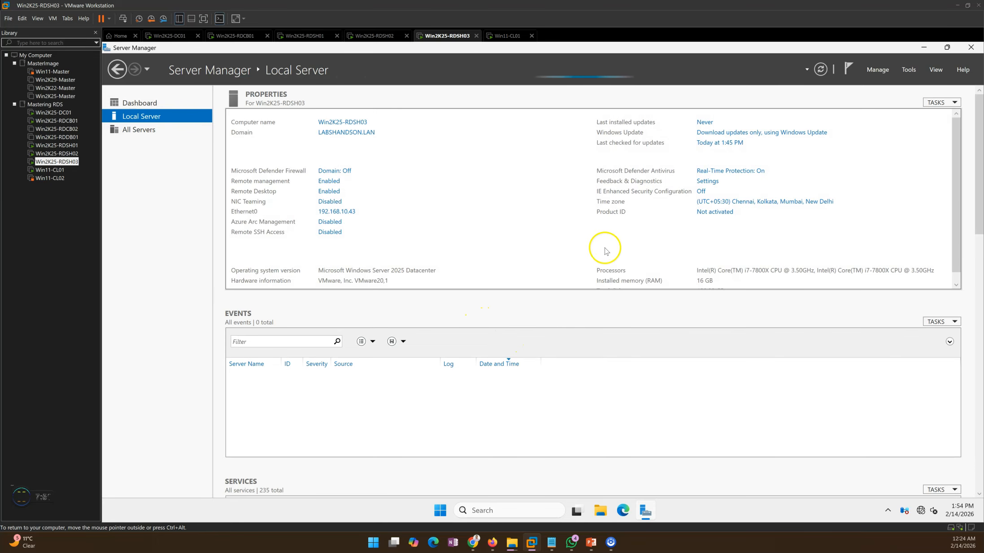
{"action": "left_click", "coordinate": [145, 107]}
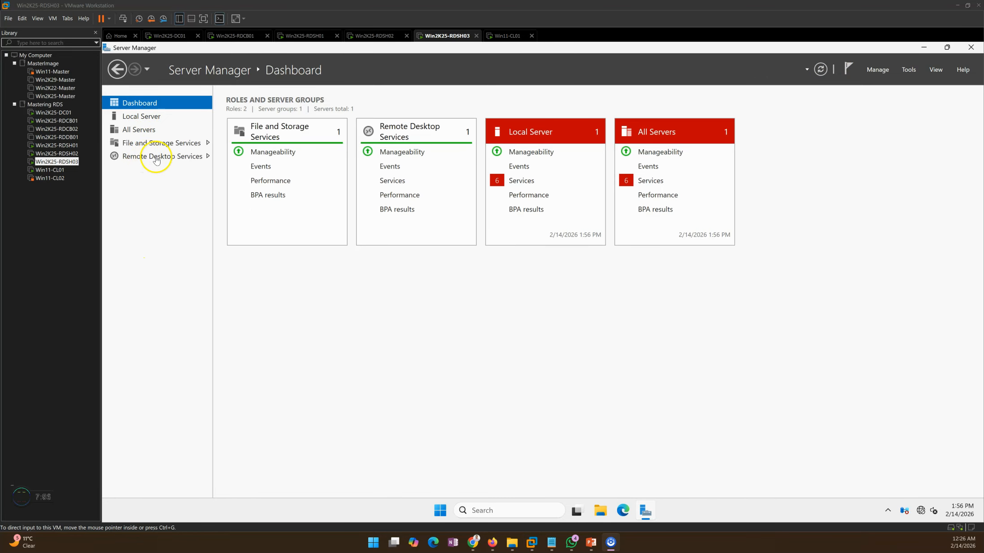
{"action": "left_click", "coordinate": [152, 161]}
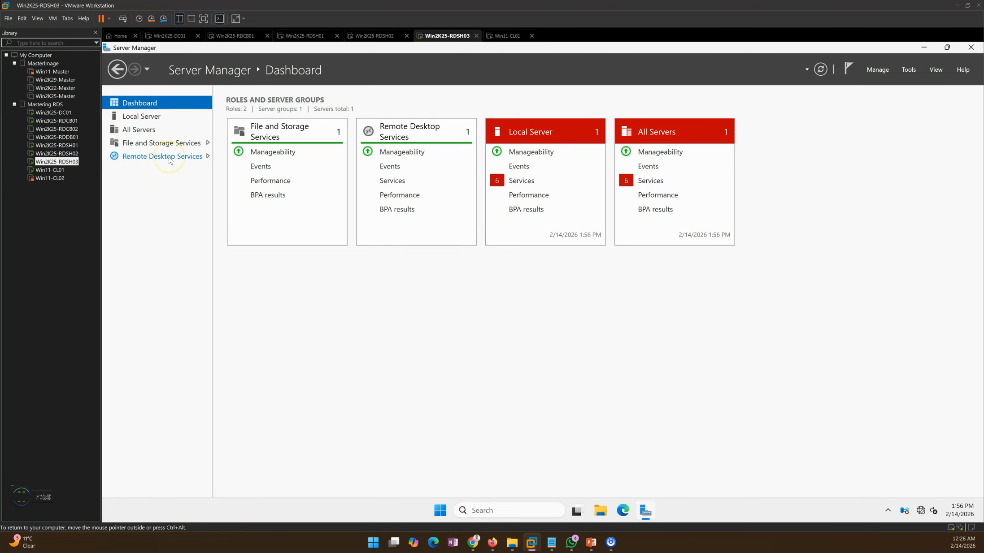
{"action": "left_click", "coordinate": [169, 161]}
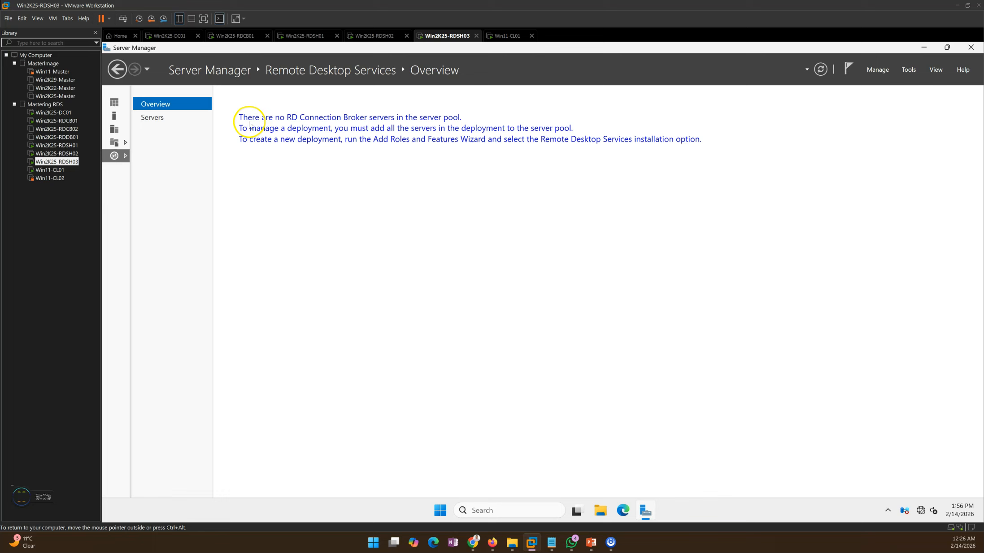
{"action": "left_click", "coordinate": [114, 129]}
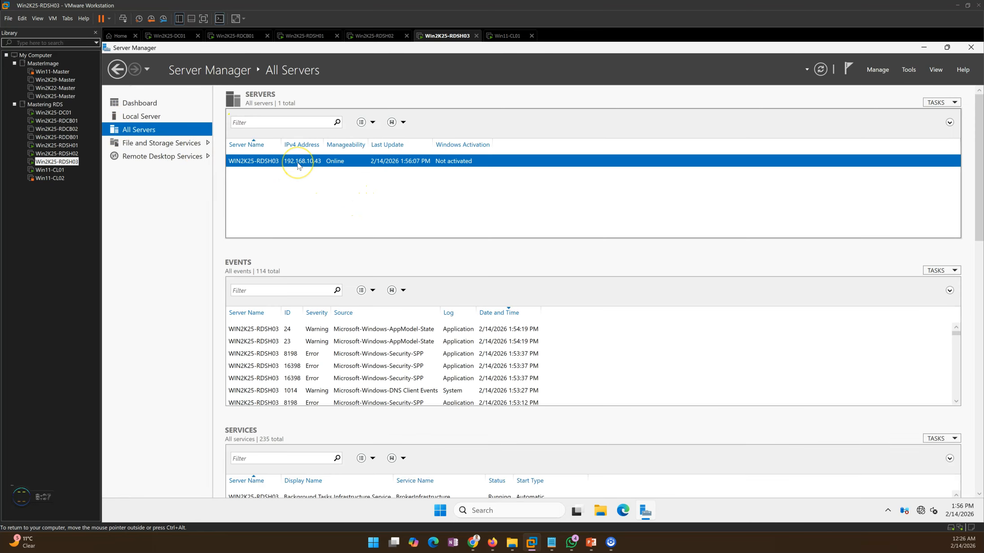
Step: Close the Add RD Session Host Servers wizard on Win2K25-RDCB01 and select Win2K25-RDSH03 in the deployment servers list
{"action": "left_click", "coordinate": [245, 36]}
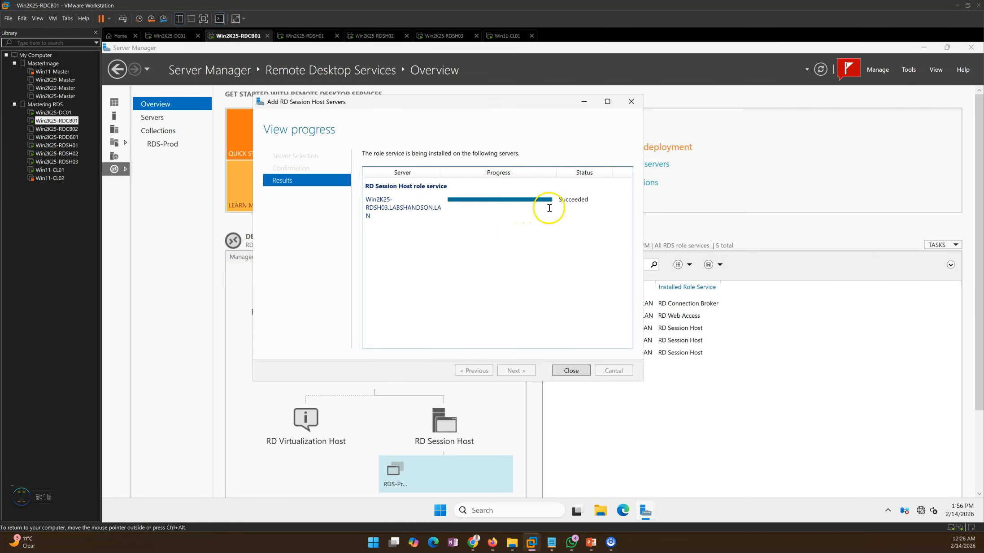
{"action": "left_click", "coordinate": [571, 371]}
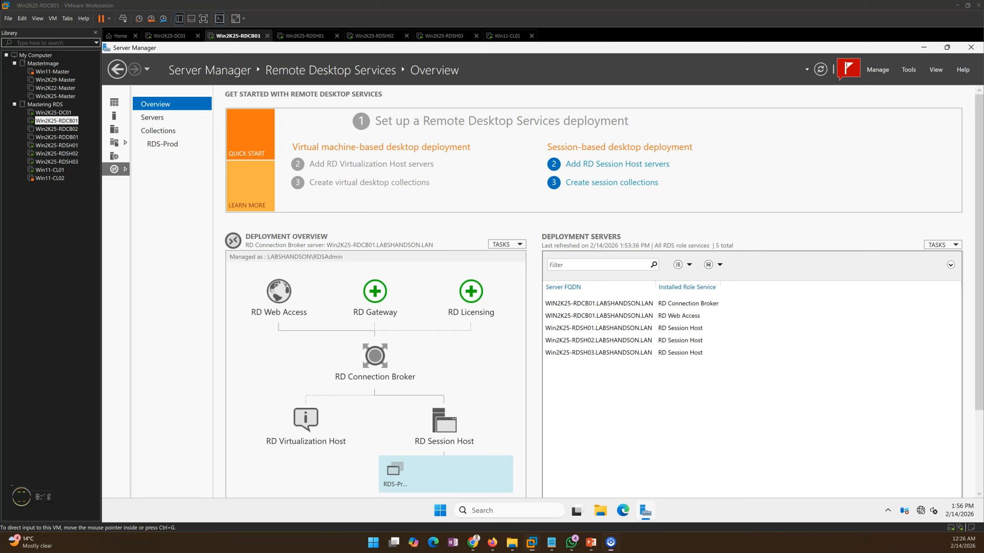
{"action": "left_click", "coordinate": [582, 354]}
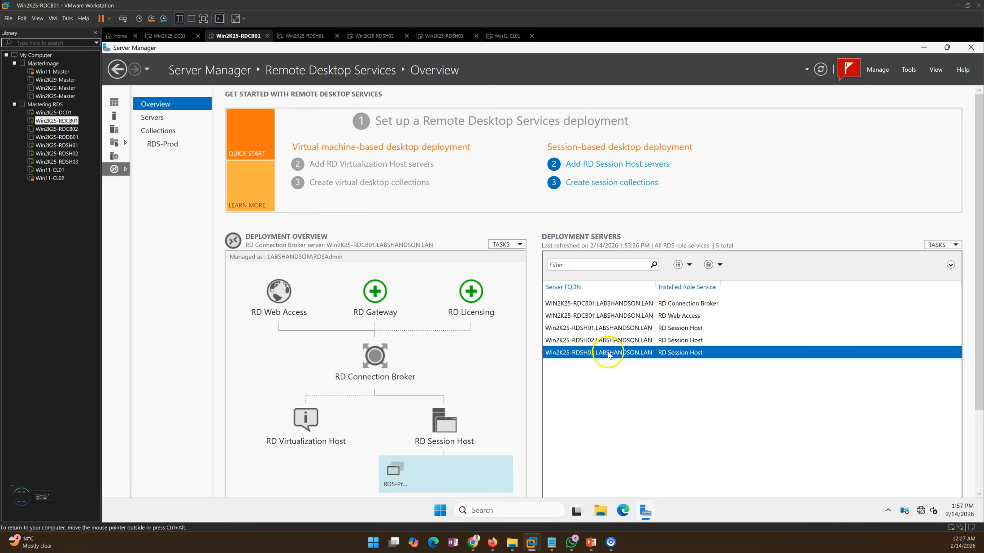
Step: Review the session collections and the host servers assigned to the RDS-Prod collection
{"action": "left_click", "coordinate": [159, 130]}
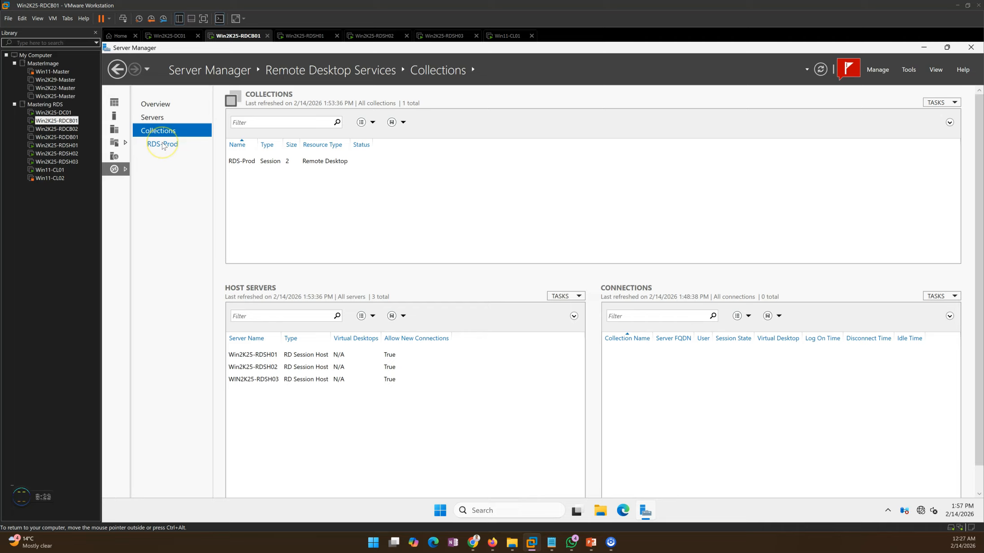
{"action": "left_click", "coordinate": [163, 145]}
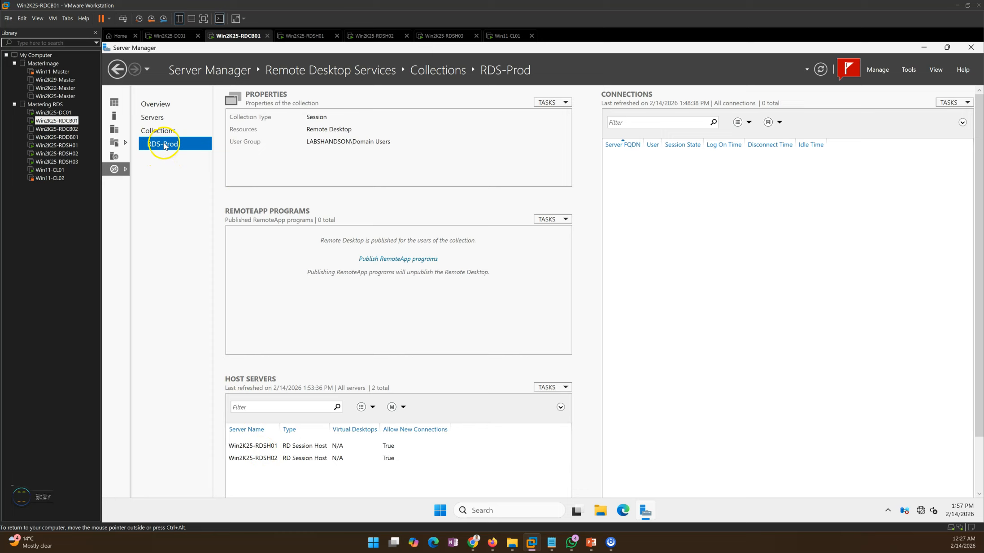
{"action": "left_click", "coordinate": [556, 103]}
{"action": "left_click", "coordinate": [558, 115]}
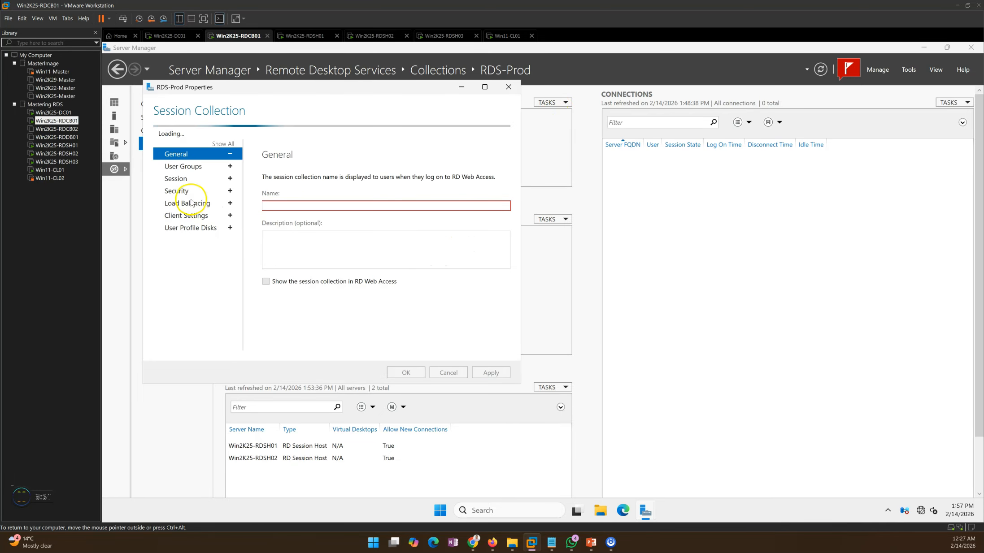
{"action": "left_click", "coordinate": [446, 373]}
Step: Go back to the collections overview and select Win2K25-RDSH03 among the host servers to check its connection setting
{"action": "left_click", "coordinate": [158, 131]}
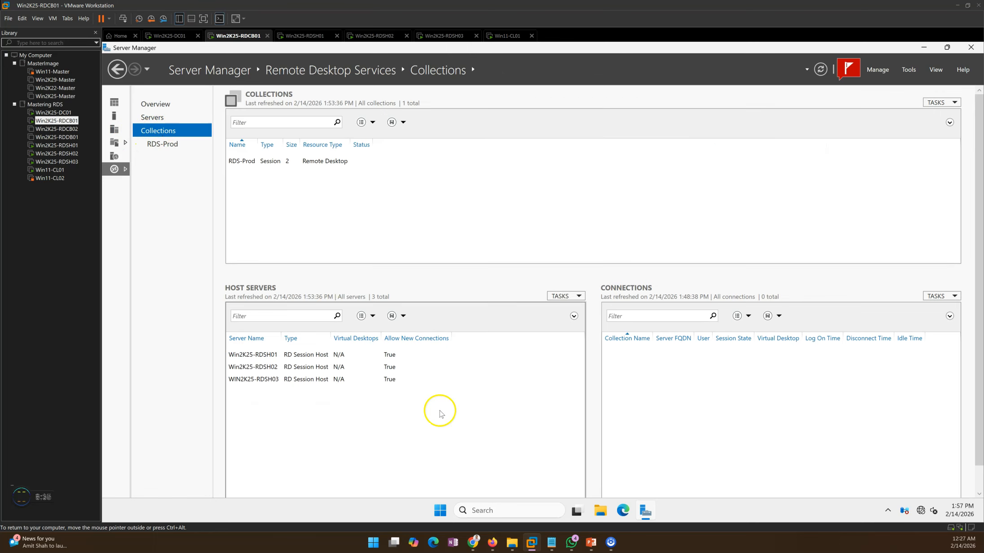
{"action": "left_click", "coordinate": [316, 379]}
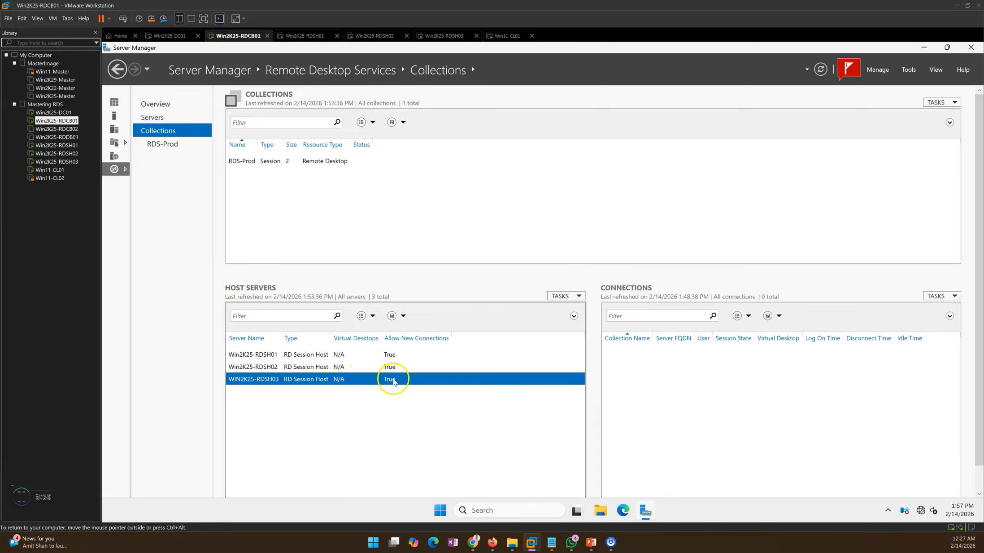
Step: Add Win2K25-RDSH03 as an RD Session Host server to the RDS-Prod collection and close the wizard on completion
{"action": "left_click", "coordinate": [162, 143]}
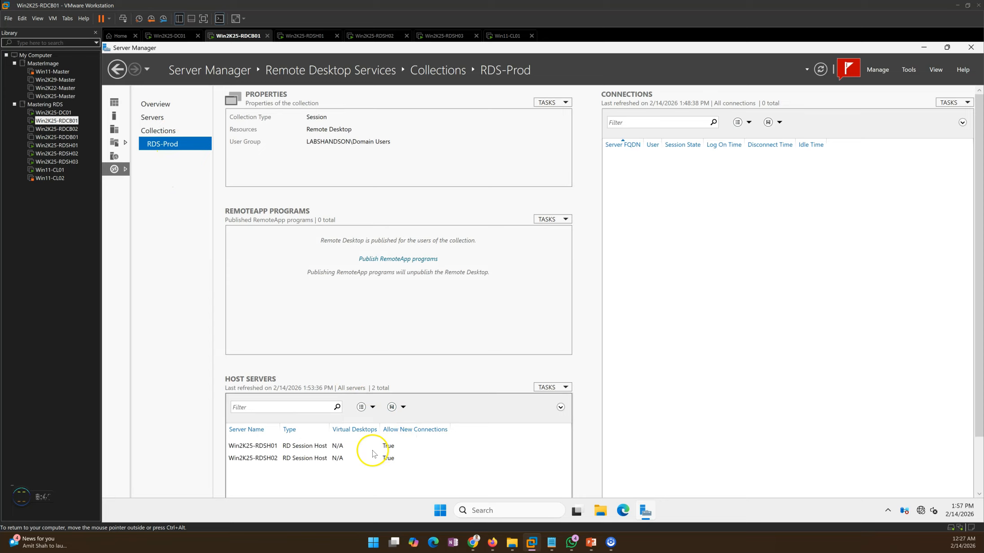
{"action": "left_click", "coordinate": [372, 455]}
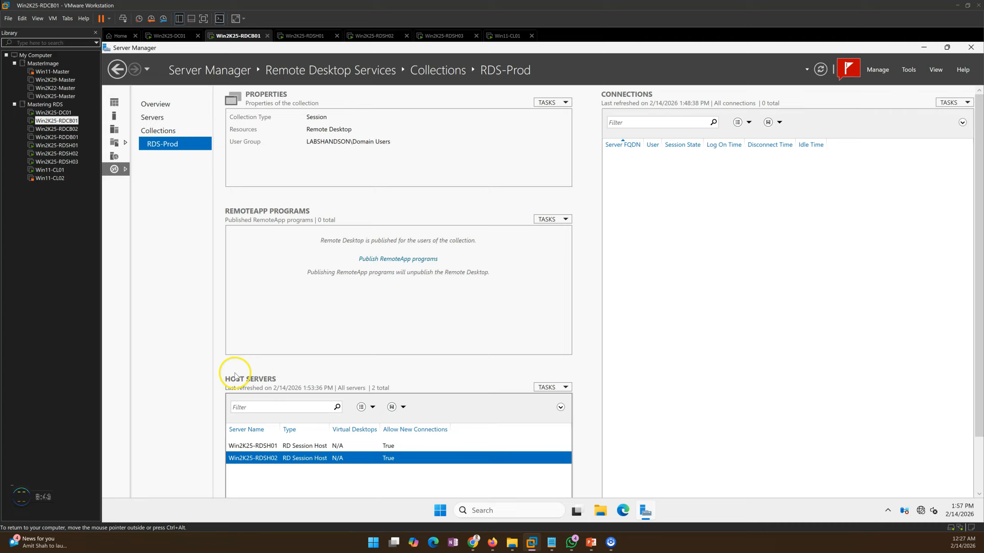
{"action": "left_click", "coordinate": [548, 388]}
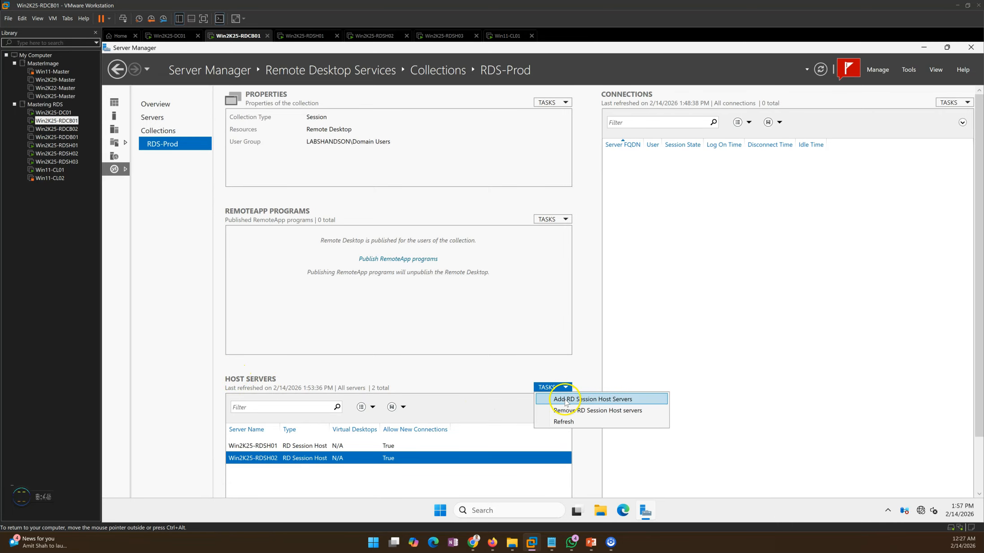
{"action": "left_click", "coordinate": [597, 400]}
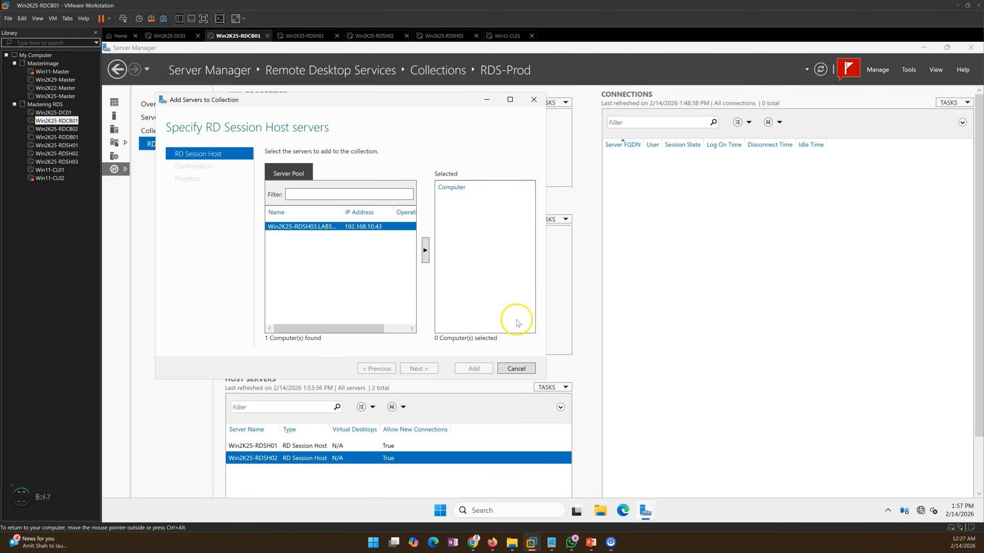
{"action": "left_click", "coordinate": [425, 254]}
{"action": "left_click", "coordinate": [429, 369]}
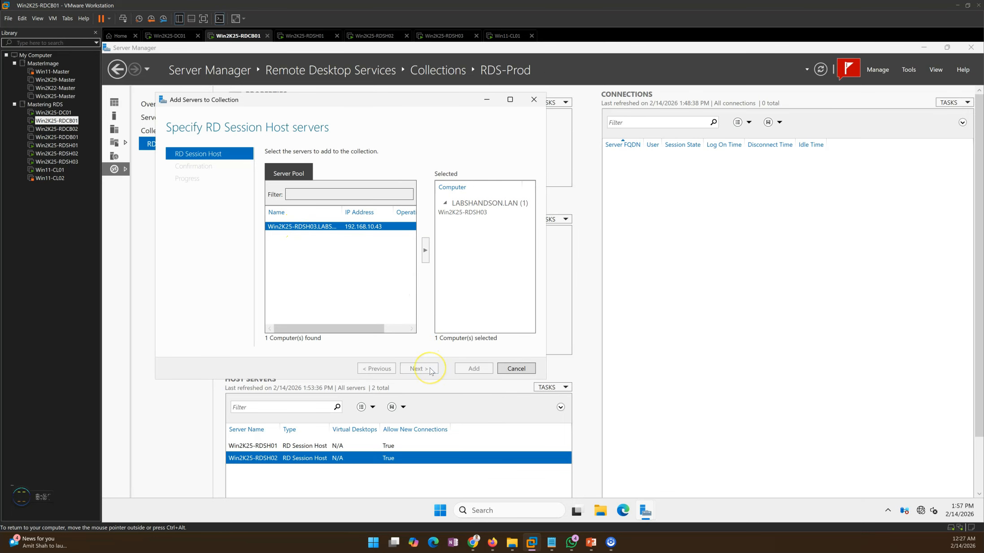
{"action": "left_click", "coordinate": [392, 282]}
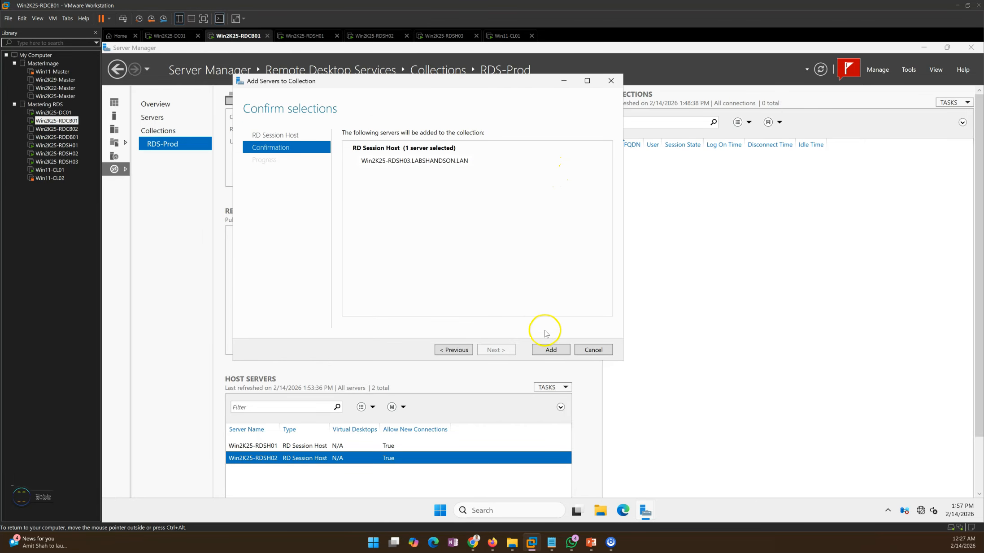
{"action": "left_click", "coordinate": [551, 350]}
{"action": "left_click_drag", "start_coordinate": [457, 84], "coordinate": [492, 82]}
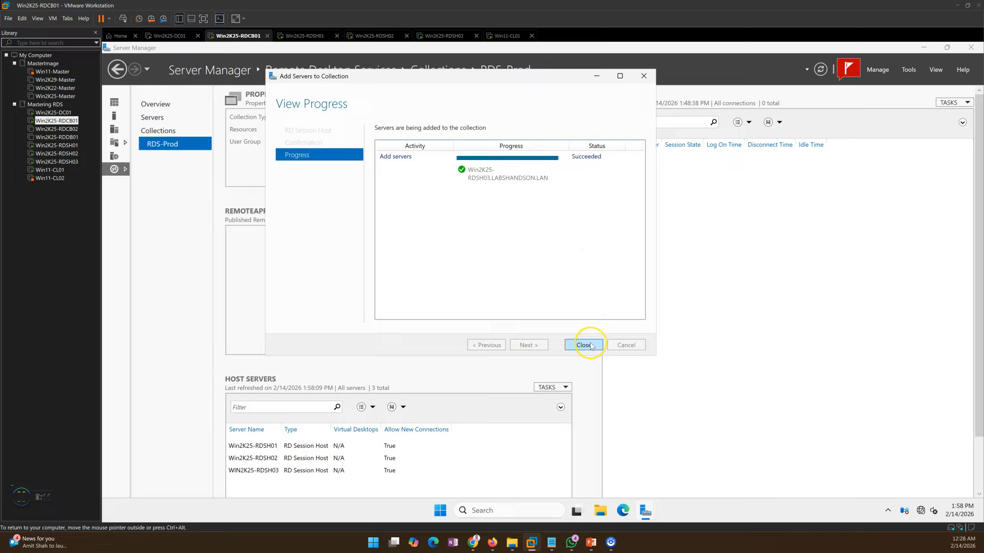
{"action": "left_click", "coordinate": [481, 175]}
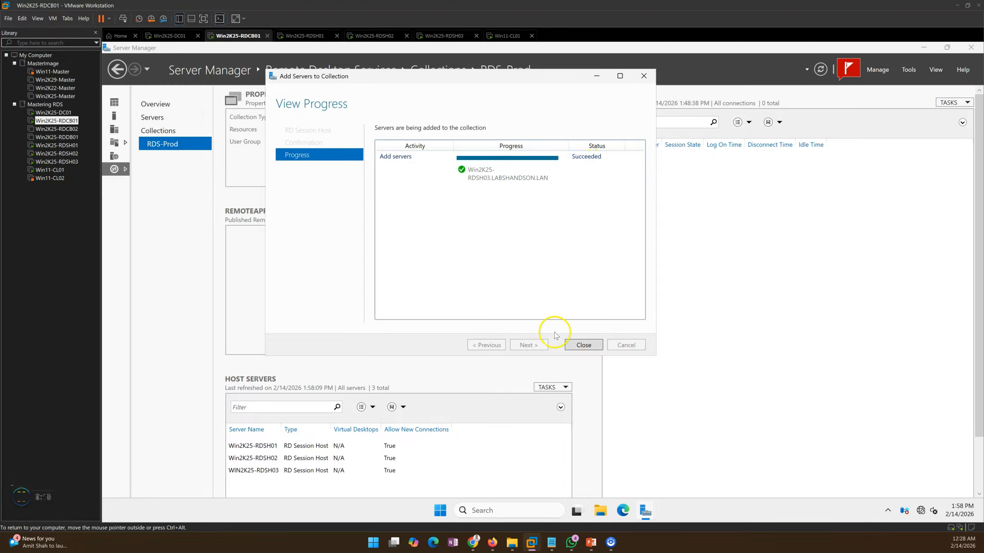
{"action": "left_click", "coordinate": [583, 345]}
Step: Disallow new connections on the Win2K25-RDSH01 and Win2K25-RDSH02 host servers of the RDS-Prod collection
{"action": "right_click", "coordinate": [342, 445]}
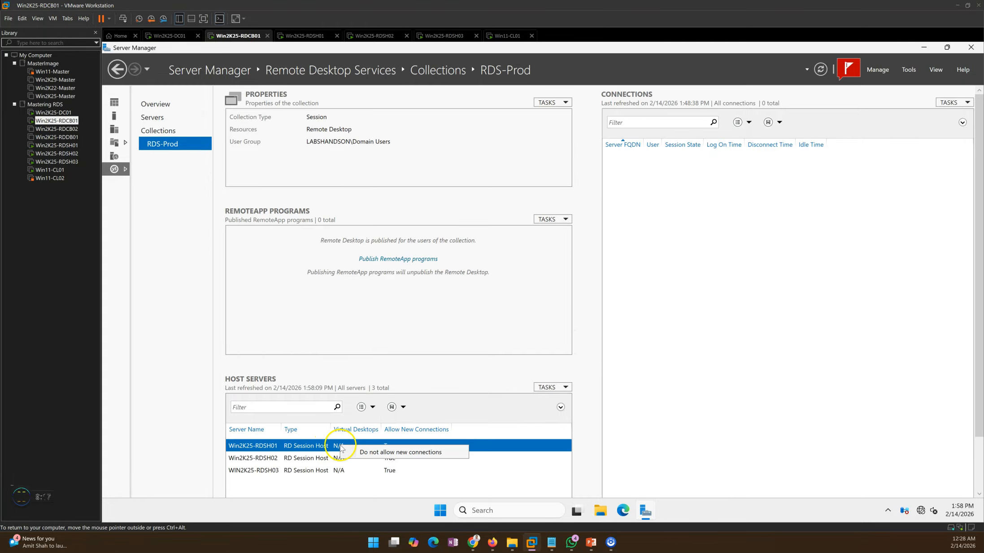
{"action": "left_click", "coordinate": [384, 453]}
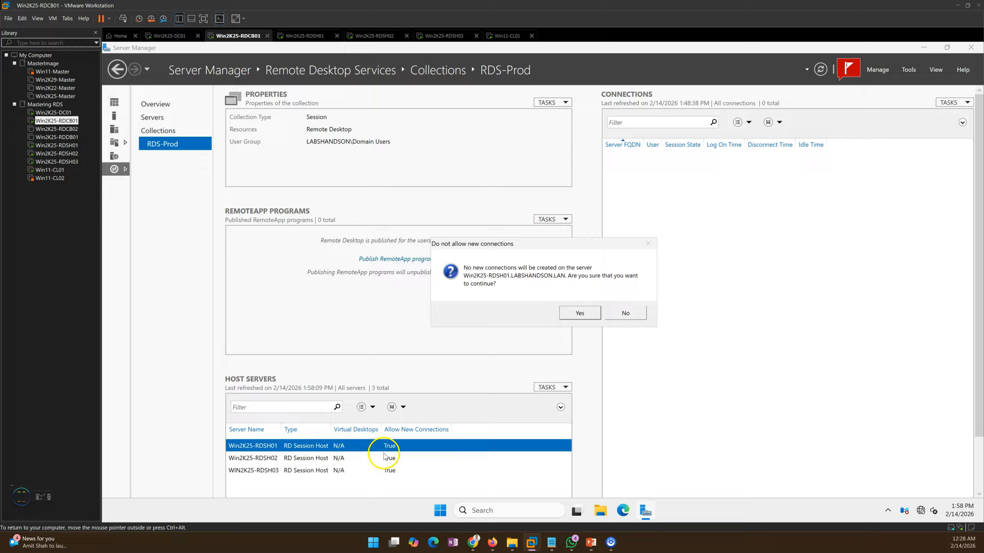
{"action": "left_click", "coordinate": [579, 313]}
{"action": "left_click", "coordinate": [341, 457]}
{"action": "right_click", "coordinate": [372, 458]}
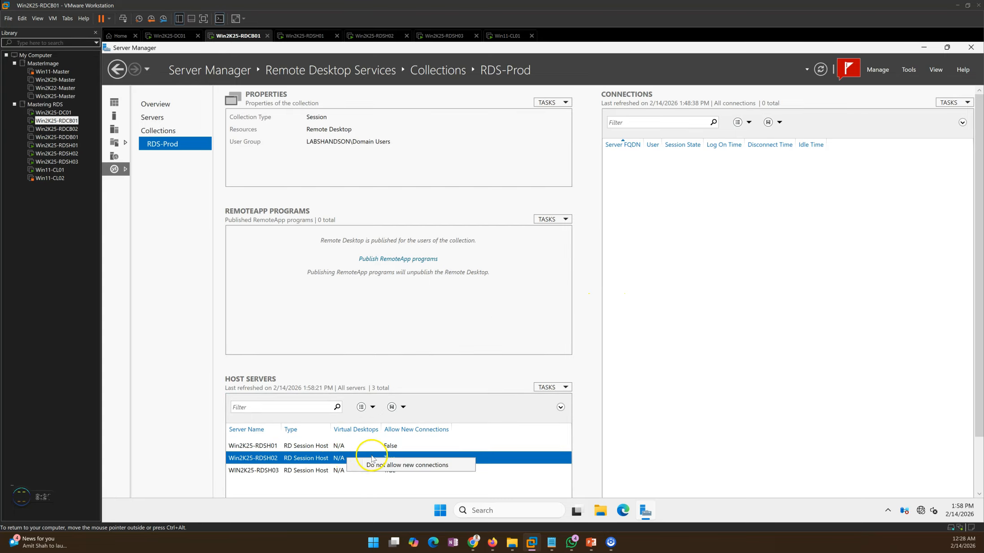
{"action": "left_click", "coordinate": [377, 465]}
{"action": "left_click", "coordinate": [582, 314]}
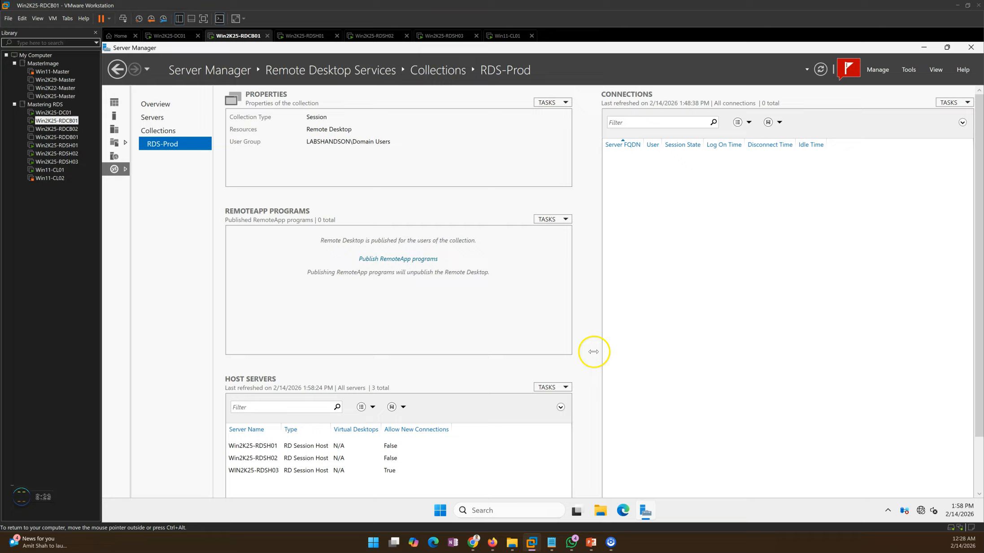
Step: Check the connection setting of Win2K25-RDSH03 among the host servers and review the deployment phases slide in PowerPoint
{"action": "left_click", "coordinate": [388, 458]}
{"action": "left_click", "coordinate": [325, 471]}
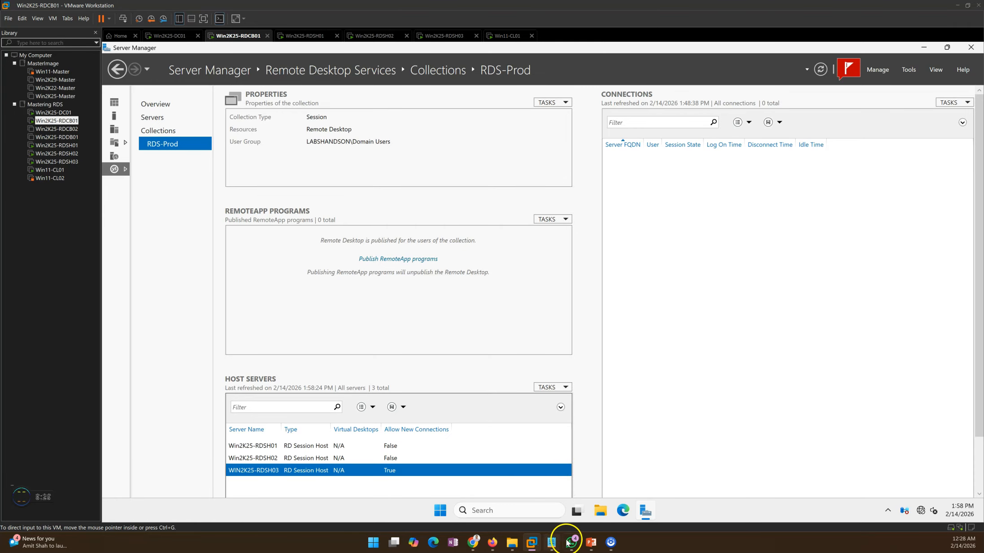
{"action": "left_click", "coordinate": [590, 542]}
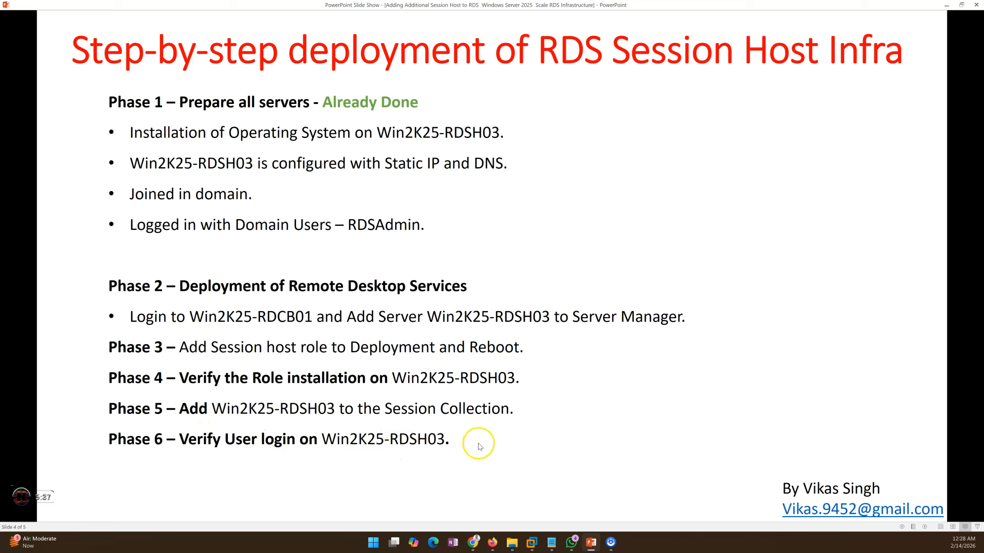
{"action": "left_click", "coordinate": [591, 543]}
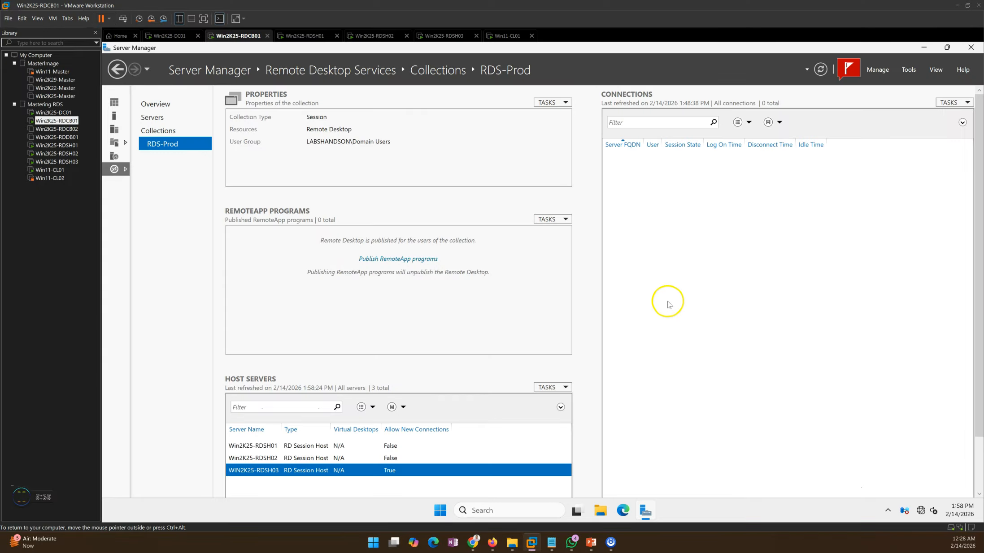
Step: Switch to the Win11-CL01 virtual machine, dismiss the sign-in error and sign in to User01 with the account password
{"action": "left_click", "coordinate": [507, 35]}
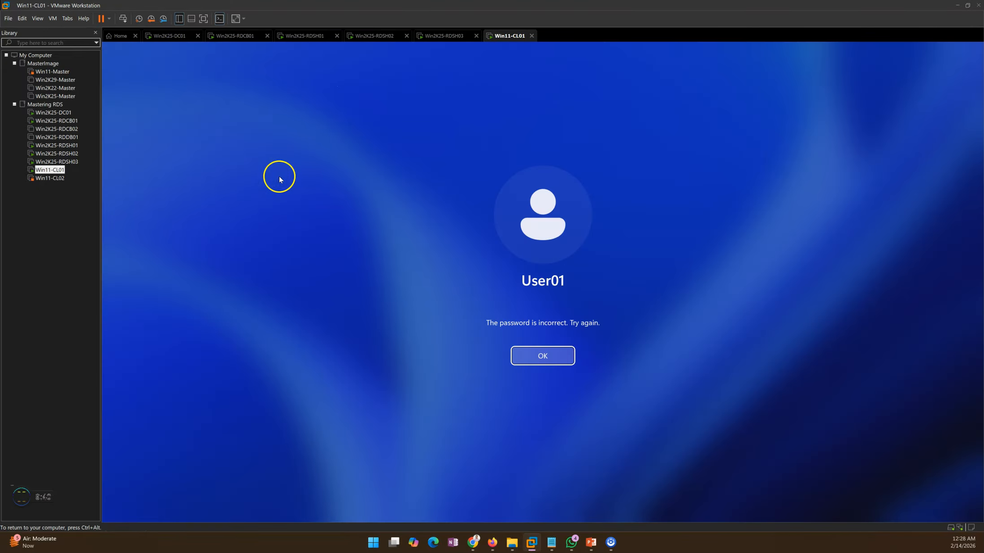
{"action": "left_click", "coordinate": [545, 355]}
{"action": "type", "text": "Pa$$w0rd"}
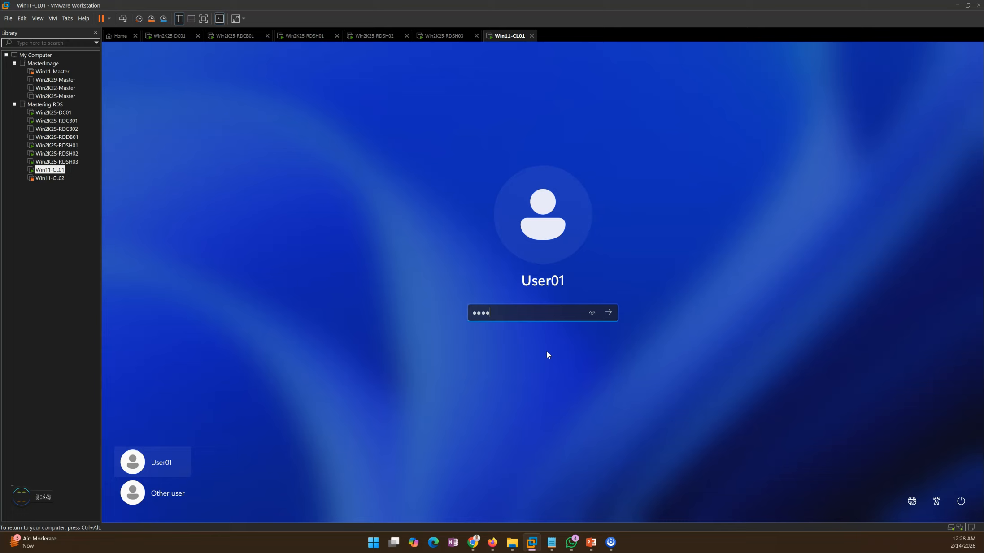
{"action": "key", "text": "Return"}
Step: Open the RD Web Access page from Chrome's browsing history on Win11-CL01 and check the RDS-Prod collection on Win2K25-RDCB01
{"action": "key", "text": "ctrl+alt"}
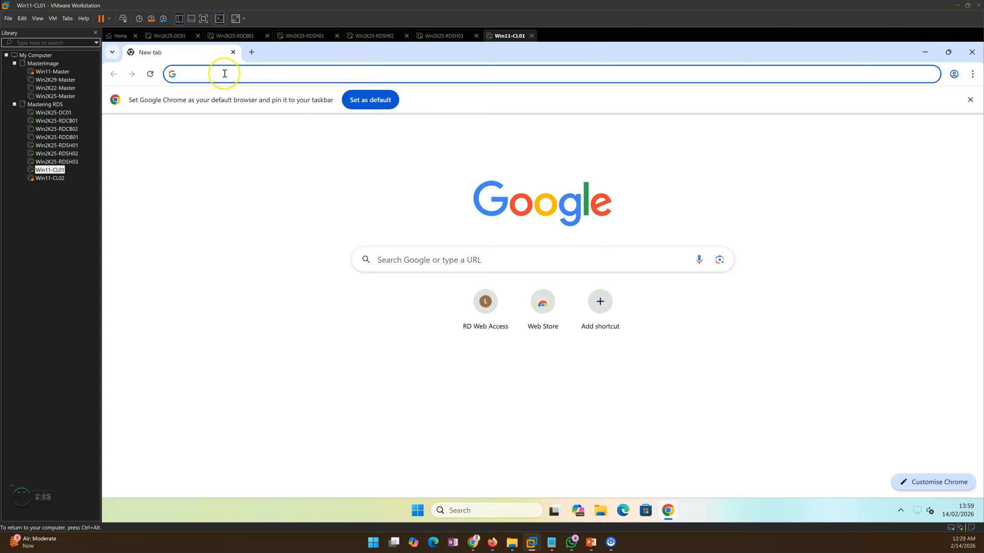
{"action": "key", "text": "ctrl+h"}
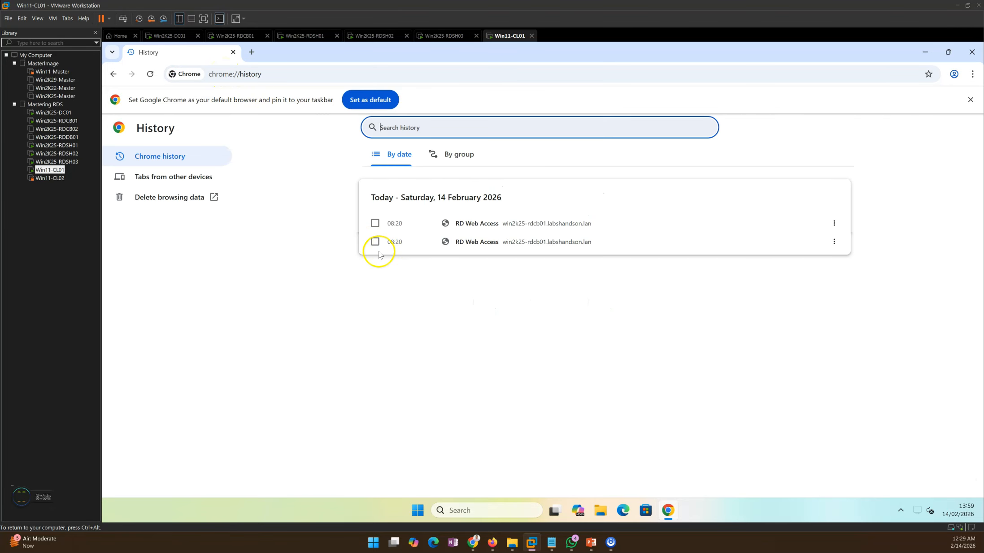
{"action": "left_click", "coordinate": [466, 224]}
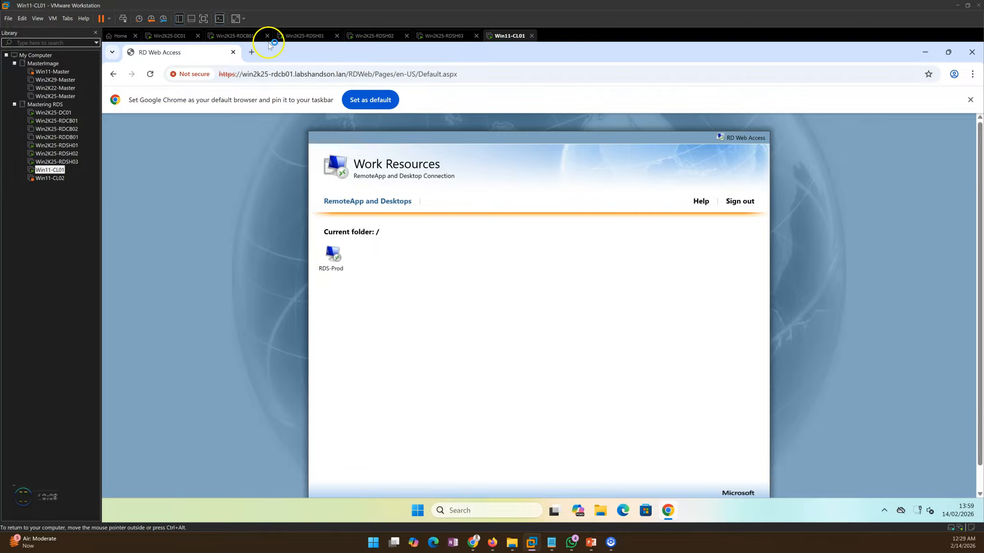
{"action": "left_click", "coordinate": [238, 36]}
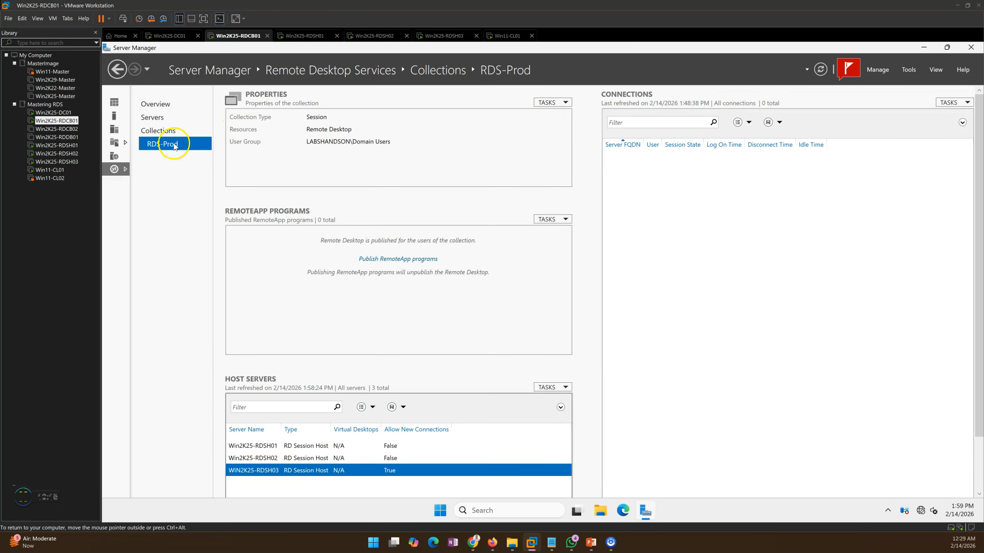
Step: Return to Win11-CL01, download the RDS-Prod connection file from RD Web Access, open it and minimize the browser
{"action": "left_click", "coordinate": [507, 36]}
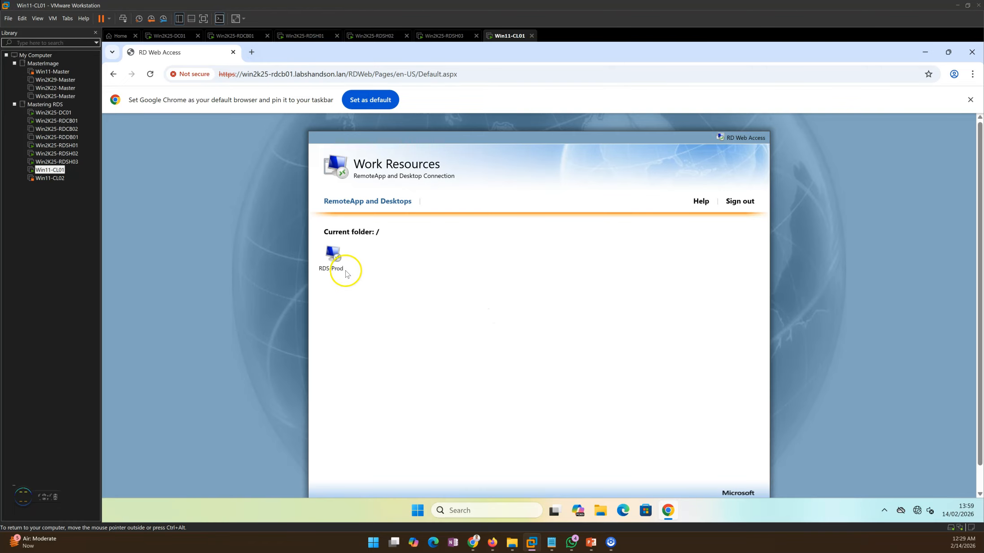
{"action": "left_click", "coordinate": [335, 257]}
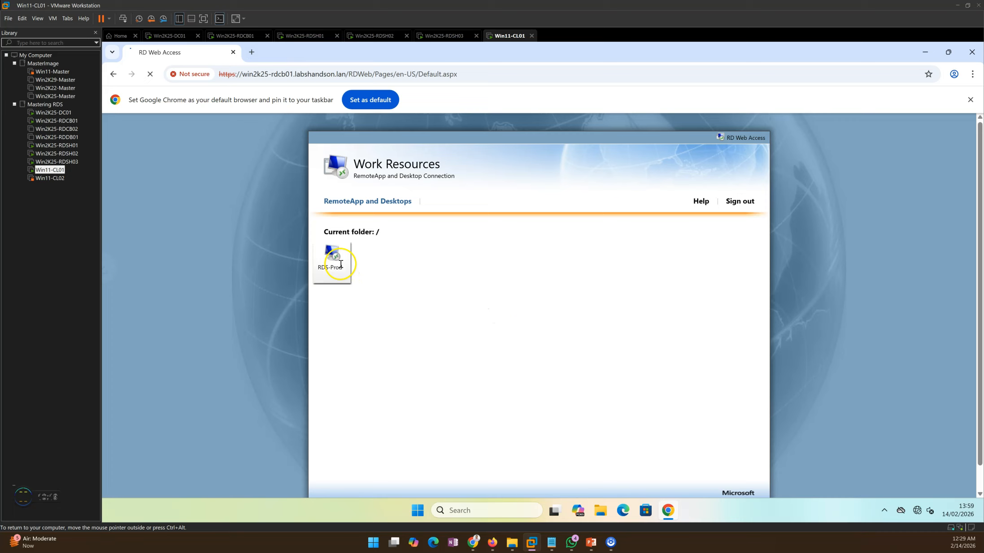
{"action": "left_click", "coordinate": [936, 74]}
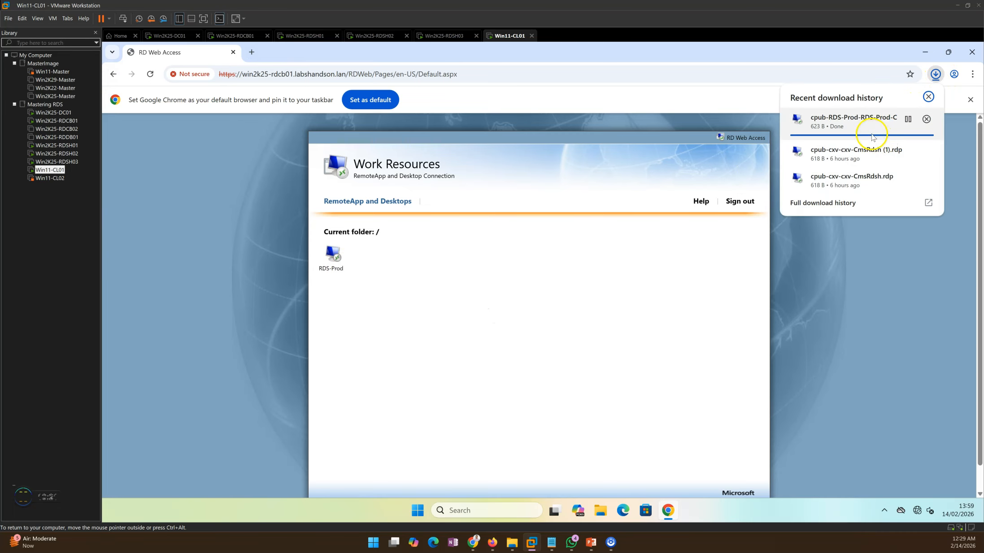
{"action": "left_click", "coordinate": [846, 203]}
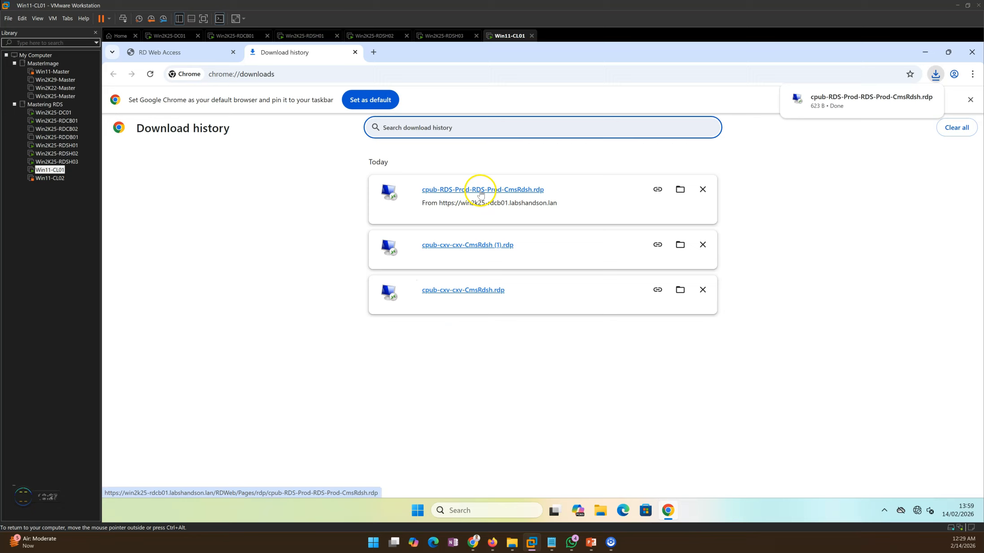
{"action": "left_click", "coordinate": [484, 193]}
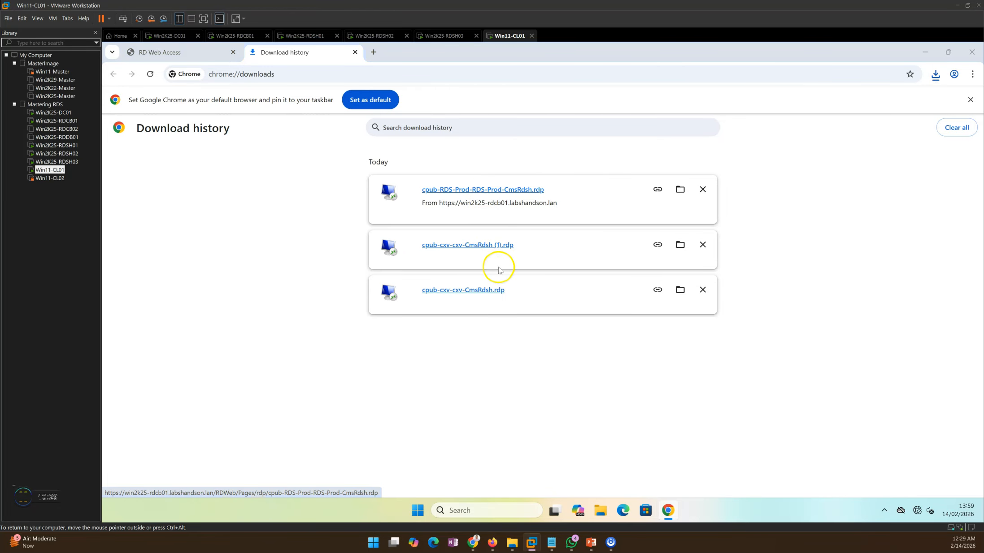
{"action": "left_click", "coordinate": [925, 52]}
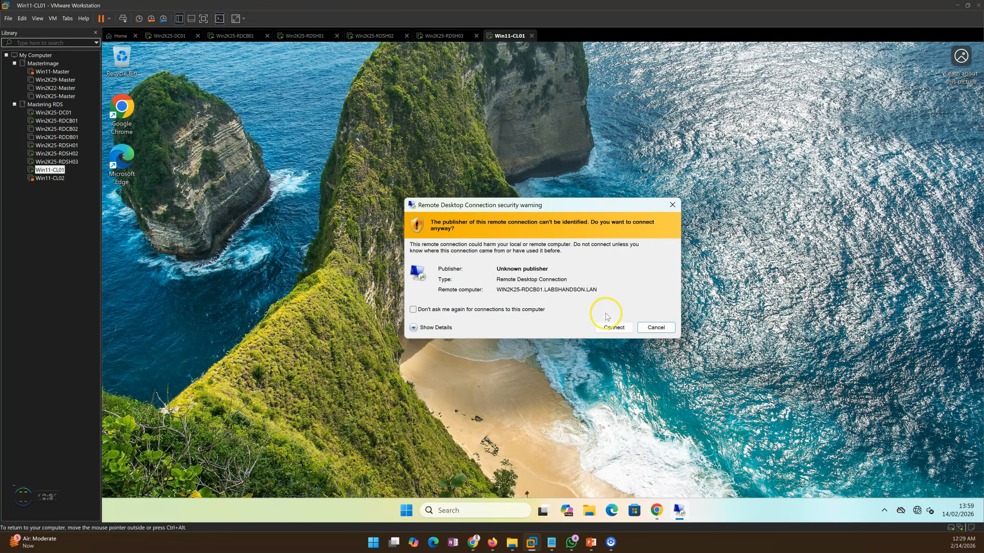
Step: Accept the Remote Desktop security warning and connect to the RDS-Prod desktop as User01 with the account password
{"action": "left_click", "coordinate": [617, 328]}
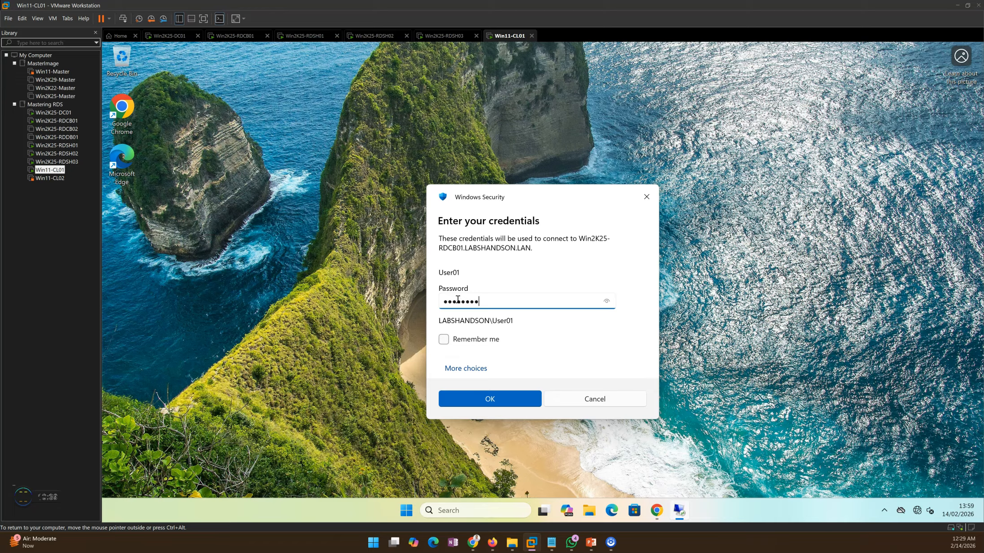
{"action": "key", "text": "Return"}
{"action": "left_click_drag", "start_coordinate": [528, 243], "coordinate": [505, 154]}
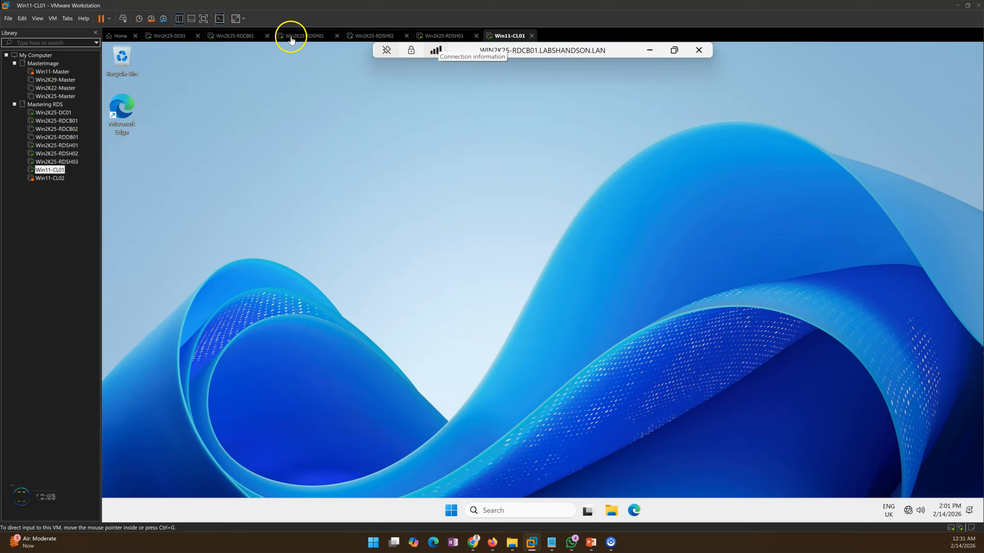
Step: Refresh the RDS-Prod connections list on Win2K25-RDCB01 and check which session host serves each user session
{"action": "left_click", "coordinate": [249, 38]}
{"action": "left_click", "coordinate": [950, 102]}
{"action": "left_click", "coordinate": [946, 114]}
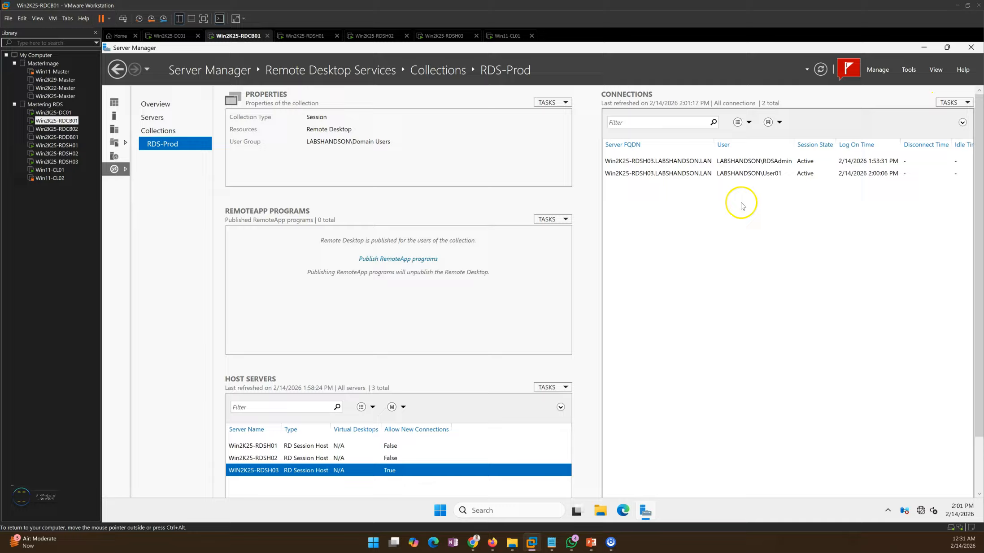
{"action": "left_click", "coordinate": [677, 177]}
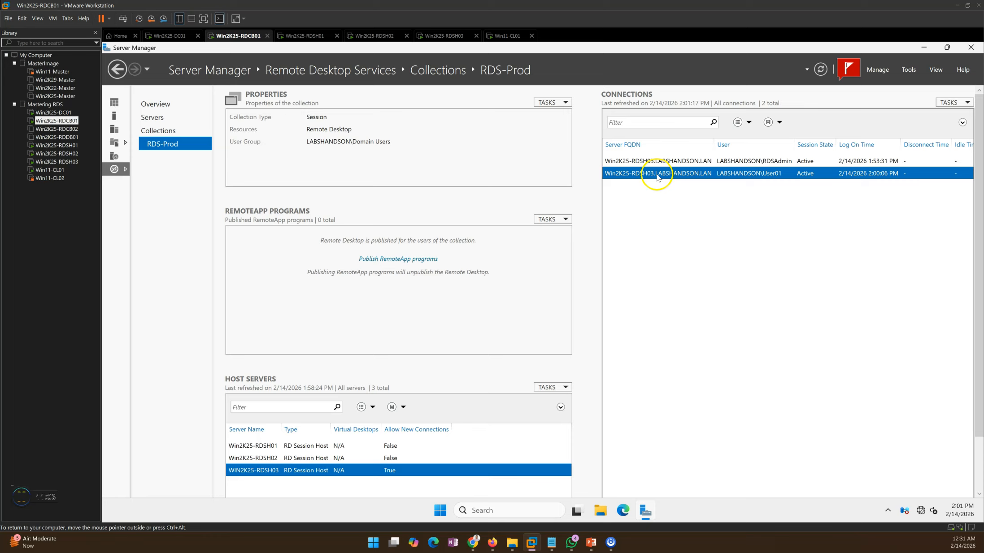
{"action": "left_click", "coordinate": [667, 162]}
{"action": "left_click", "coordinate": [669, 172]}
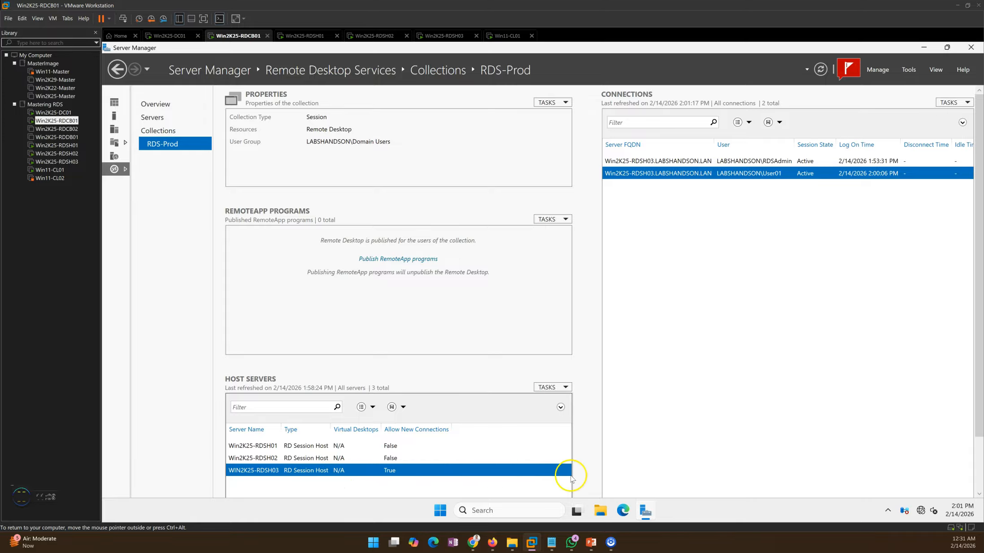
Step: Switch to the PowerPoint slide show, review the deployment phases and advance to the closing slide
{"action": "left_click", "coordinate": [598, 546]}
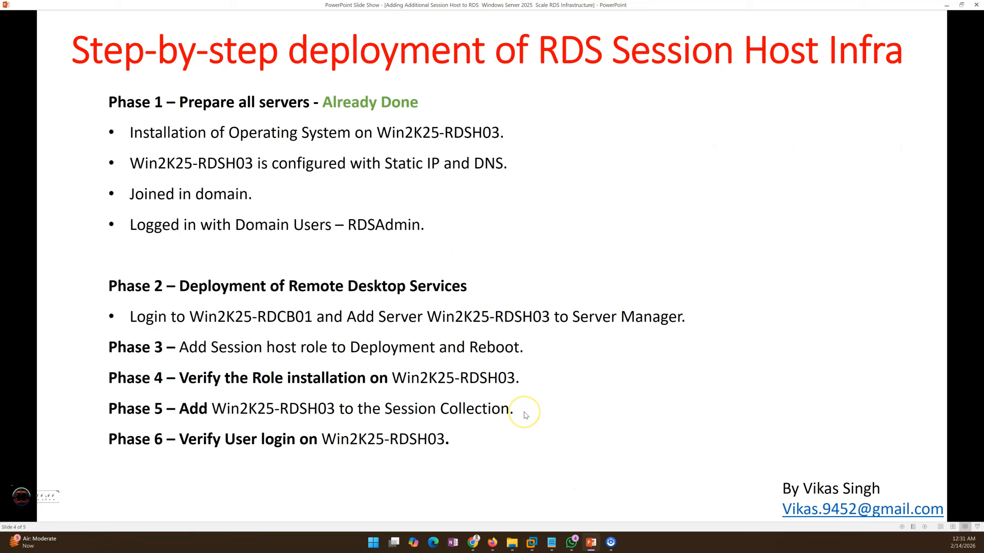
{"action": "left_click", "coordinate": [526, 415]}
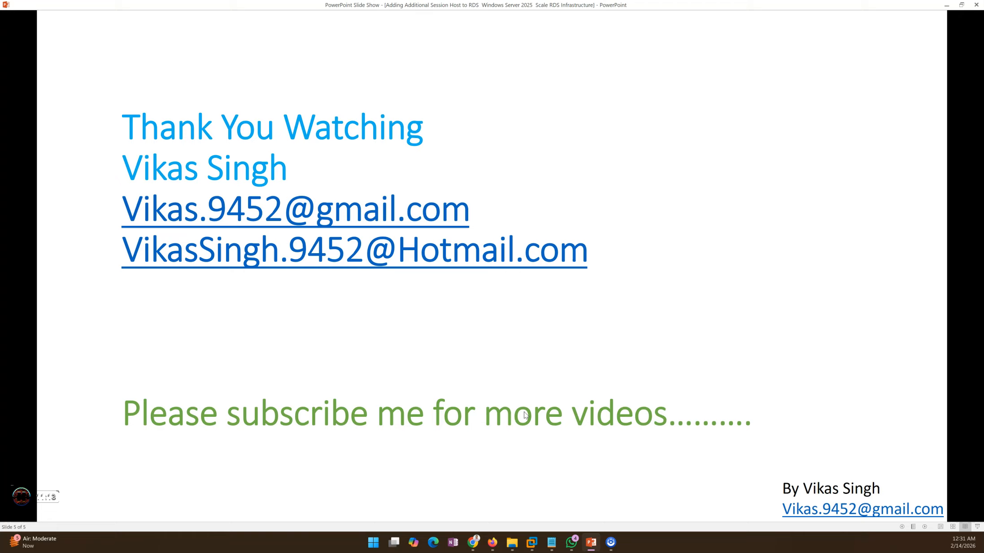